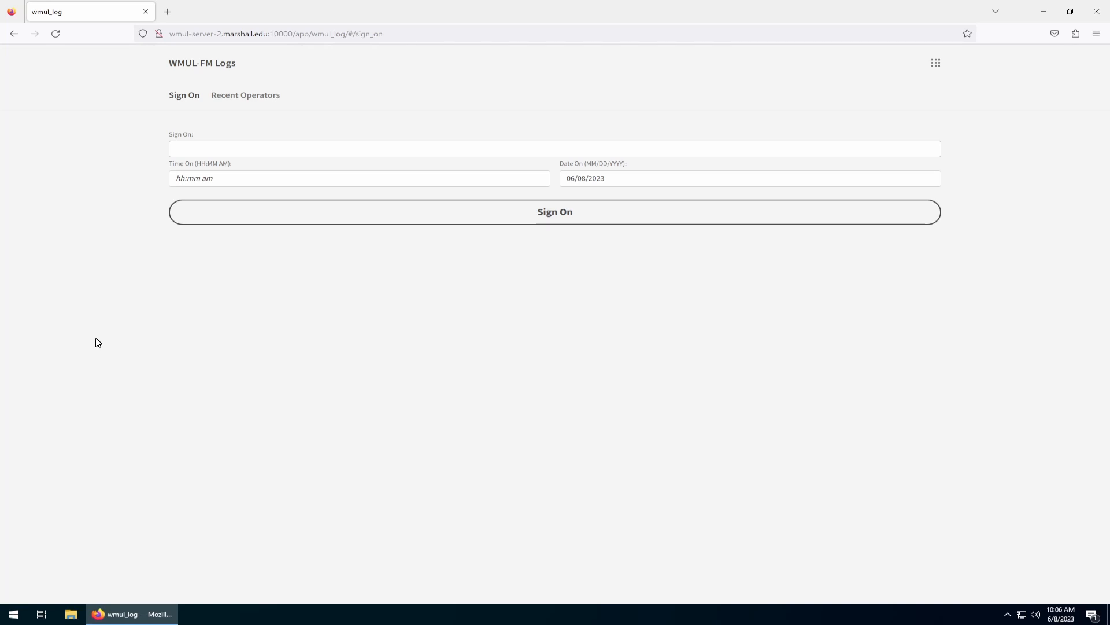
# Open a new browser window and go to wmul-log.marshall.edu.
pyautogui.click(146, 12)
pyautogui.doubleClick(20, 341)
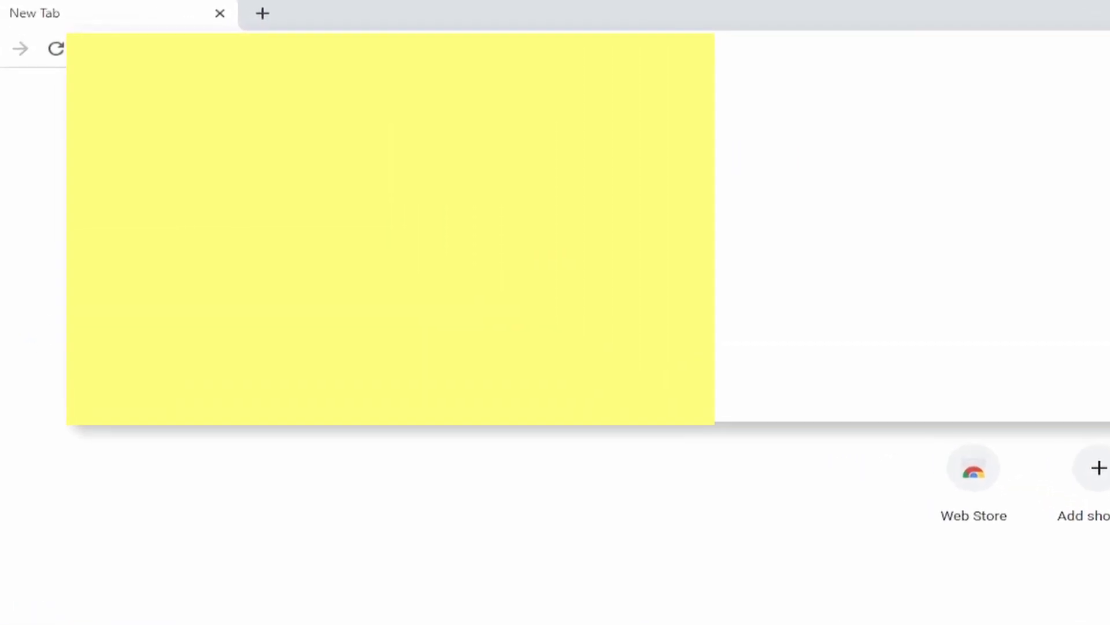
pyautogui.write('wmul-log.marshall')
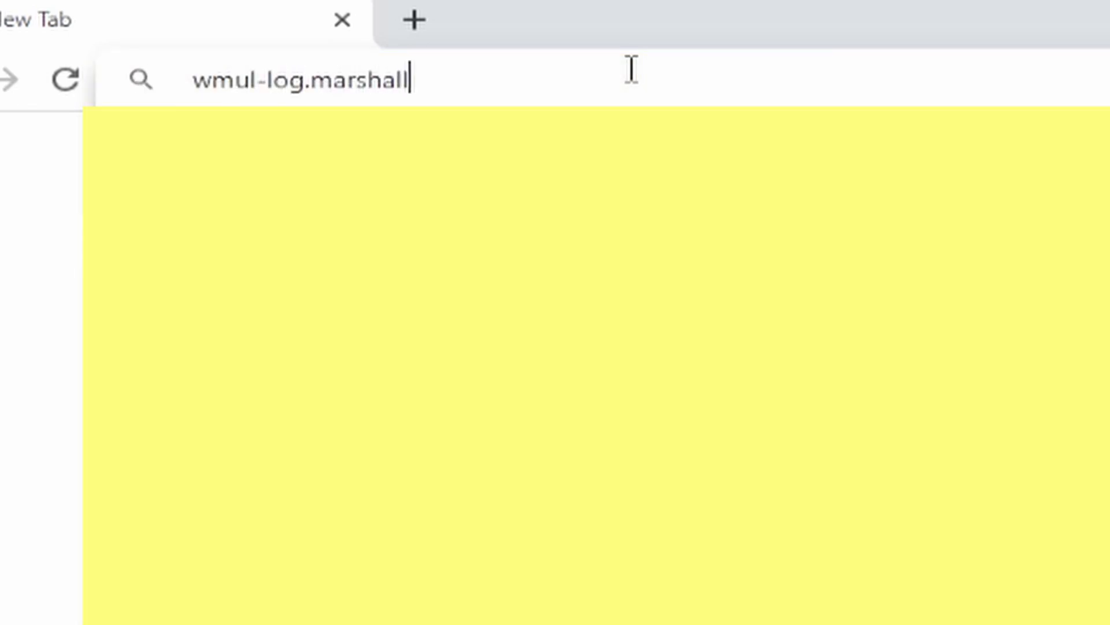
pyautogui.write('.edu')
pyautogui.press('Return')
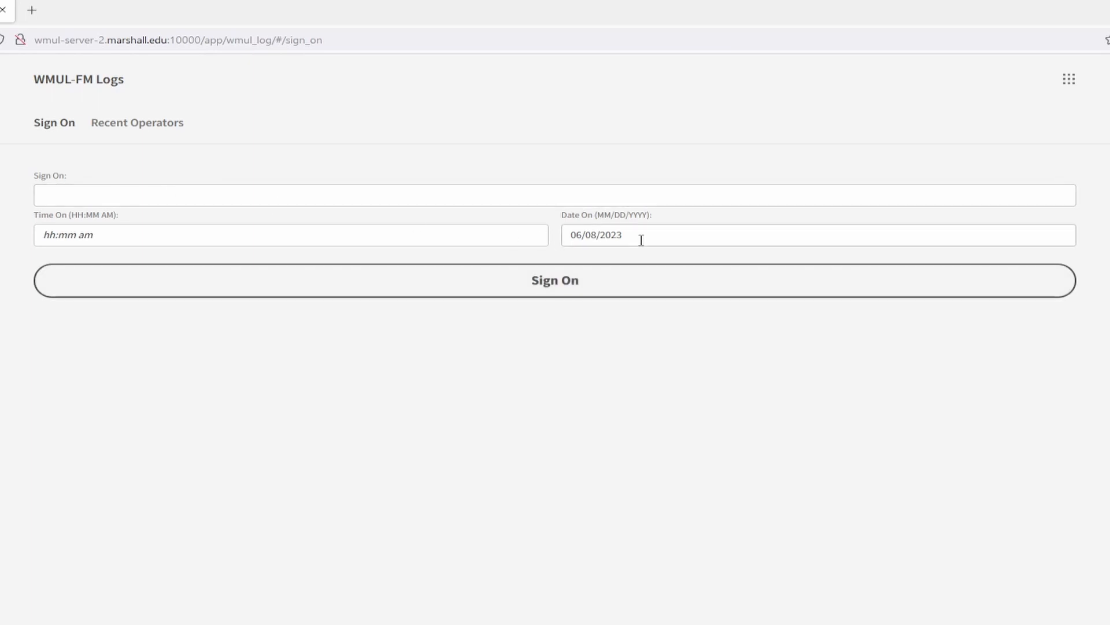
# Enter the operator's full name in the sign-on form.
pyautogui.click(314, 200)
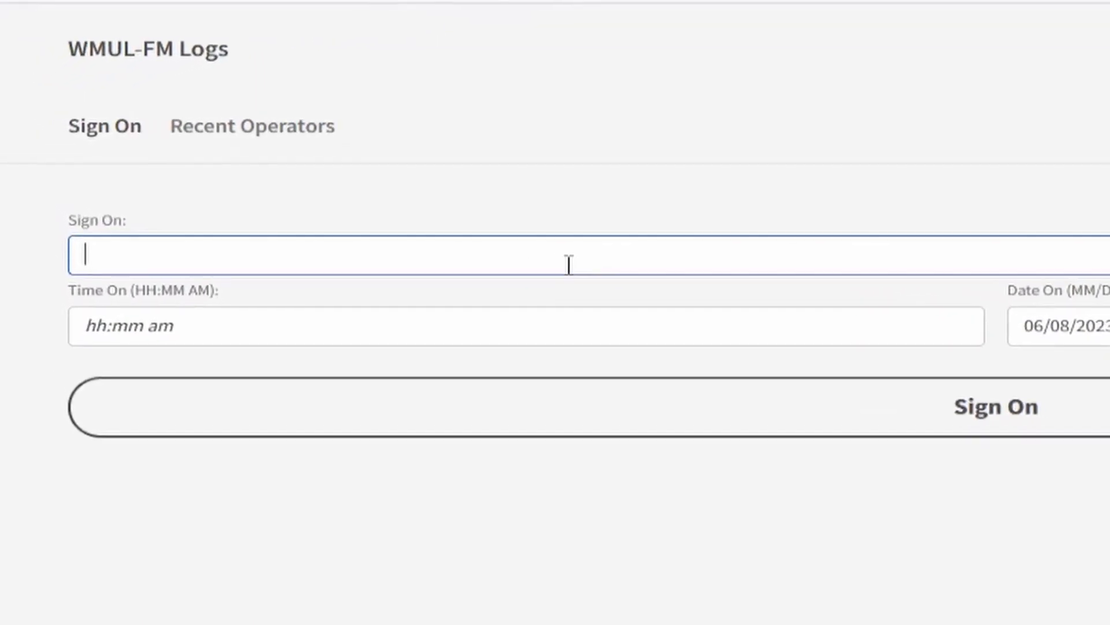
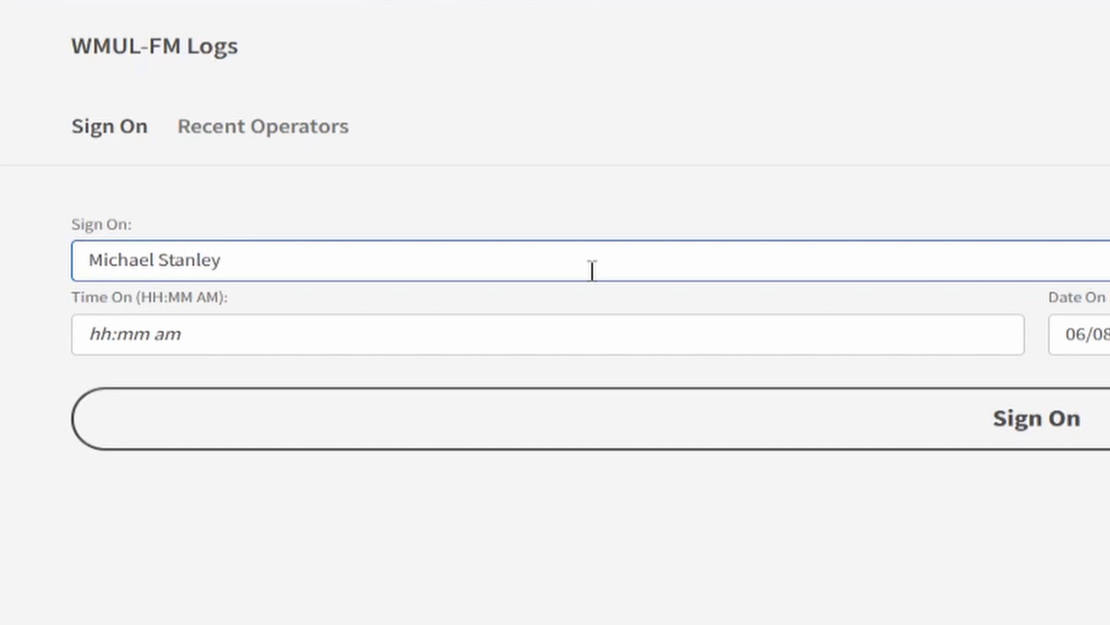
# Enter 10:08 AM as the sign-on time.
pyautogui.click(565, 334)
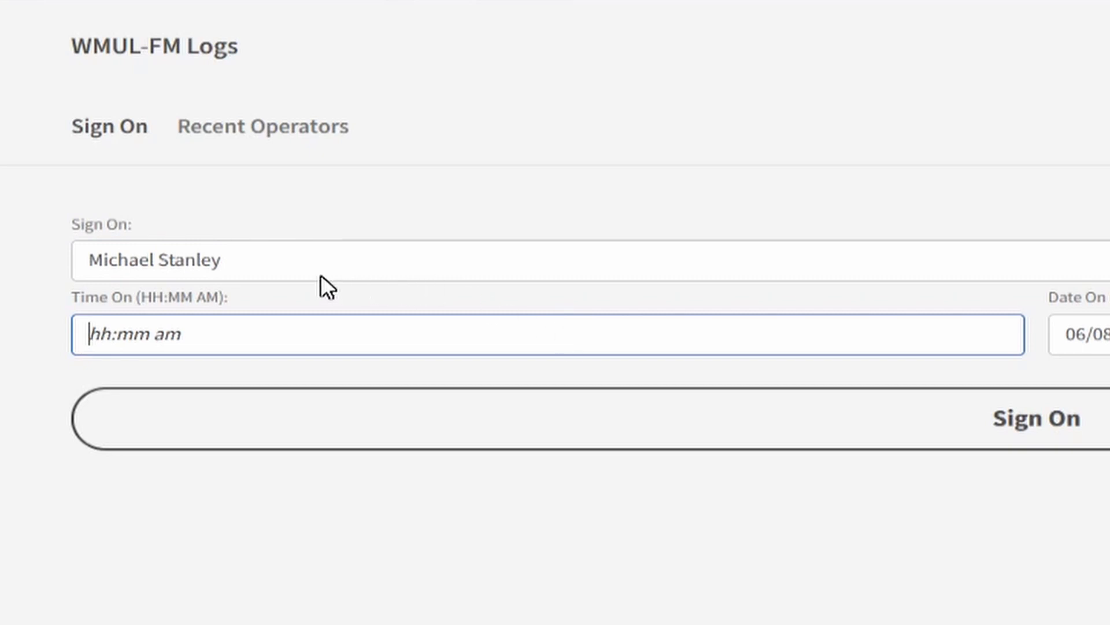
pyautogui.moveTo(230, 296); pyautogui.dragTo(129, 297)
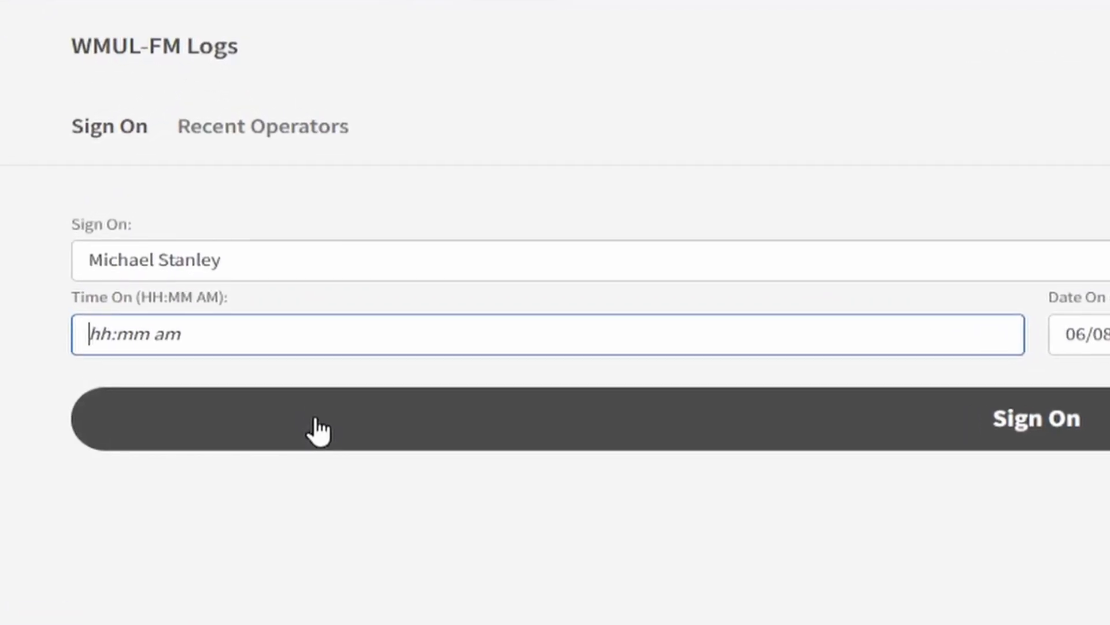
pyautogui.write('10:08')
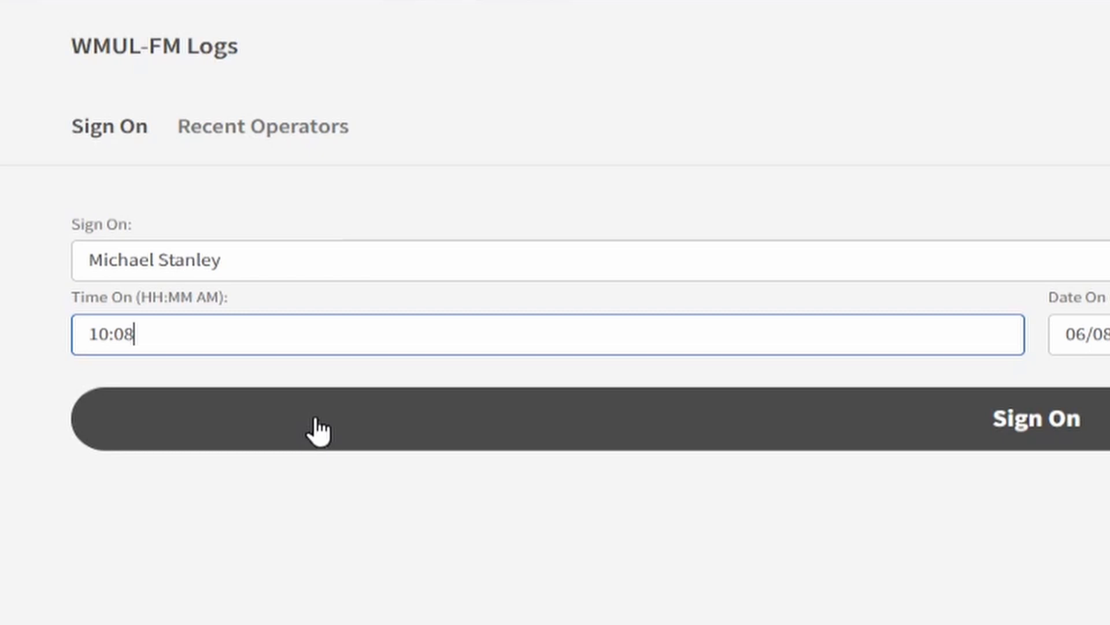
pyautogui.click(354, 442)
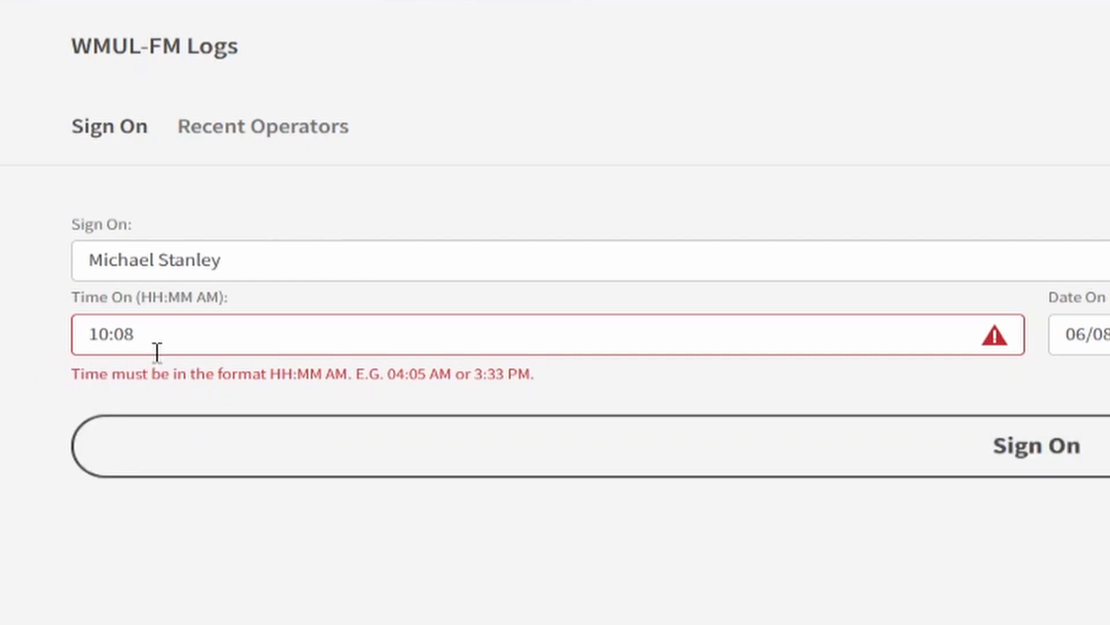
pyautogui.write('AM')
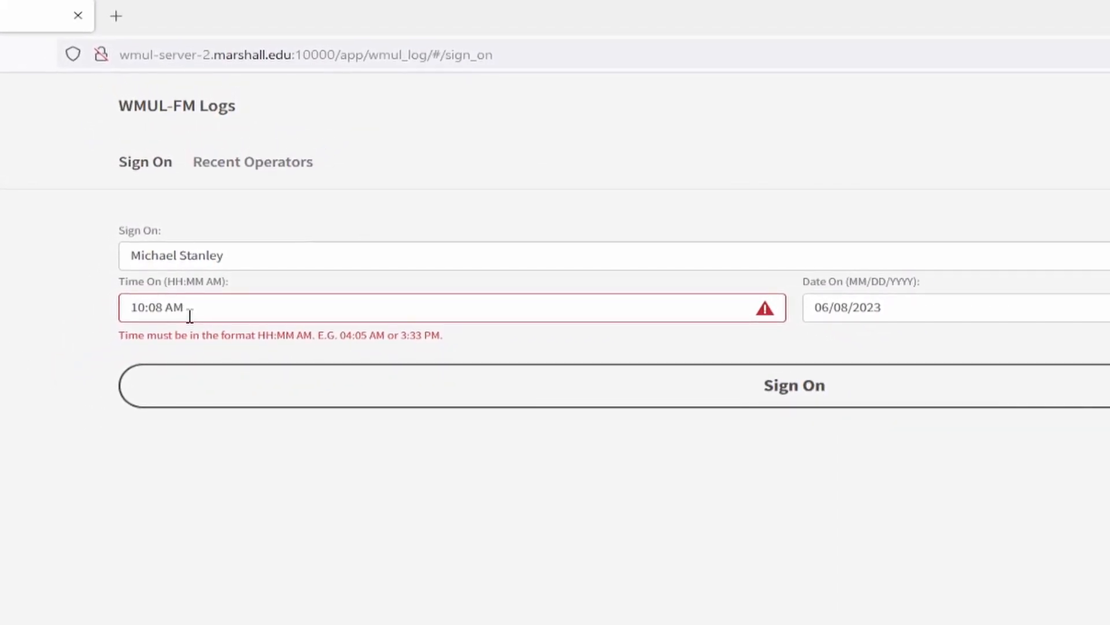
pyautogui.click(62, 326)
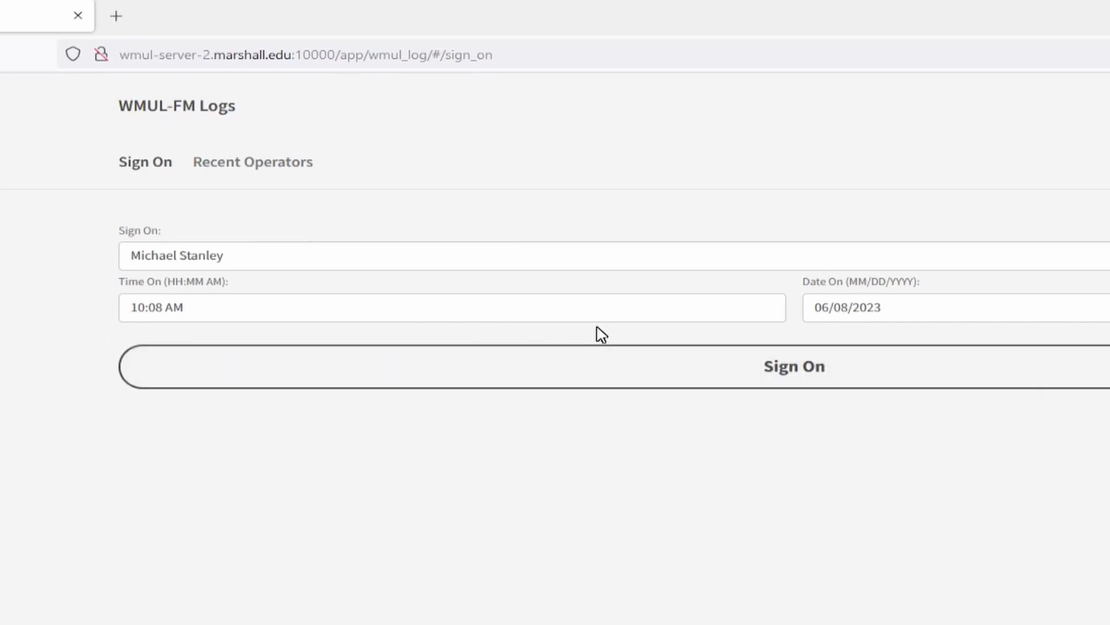
# Re-enter the day of the sign-on date so it reads 06/08/2023, and submit the sign-on.
pyautogui.click(896, 314)
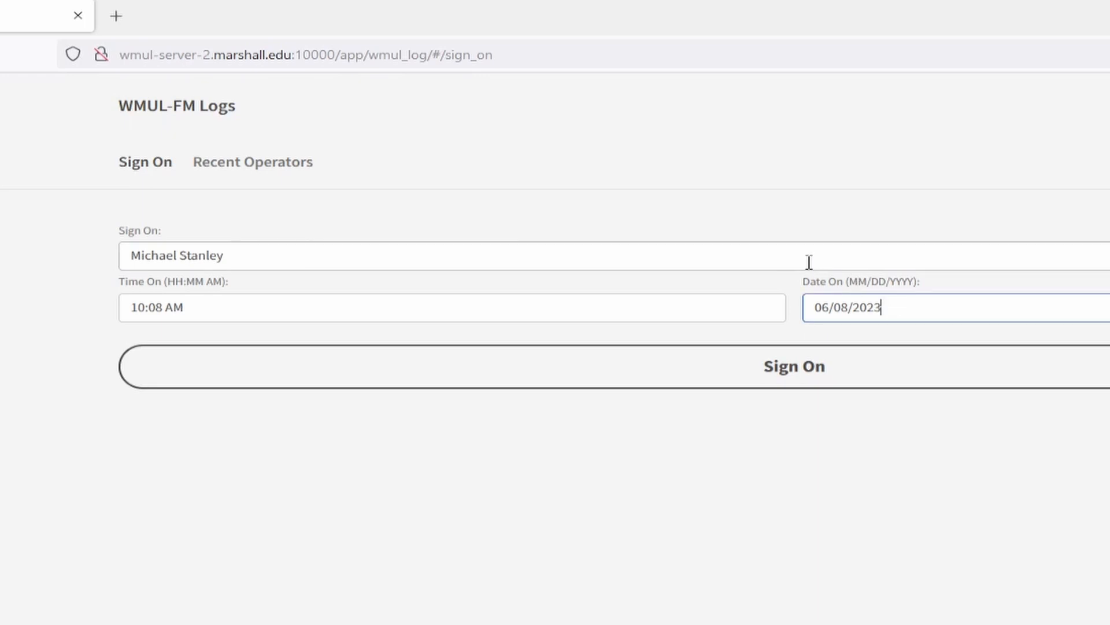
pyautogui.moveTo(837, 284); pyautogui.dragTo(937, 291)
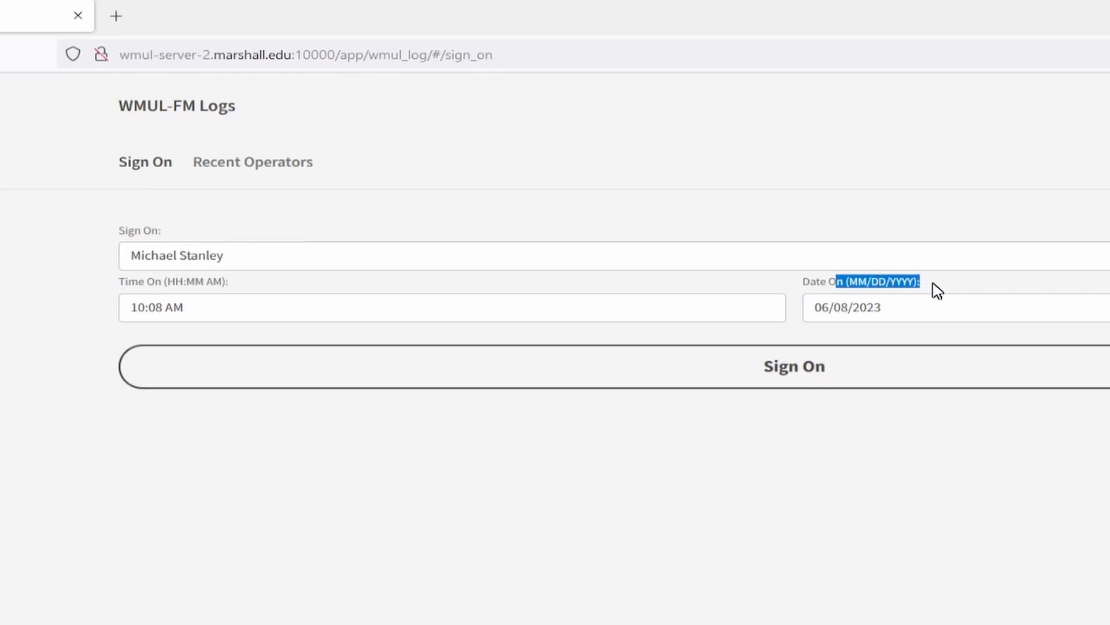
pyautogui.click(937, 291)
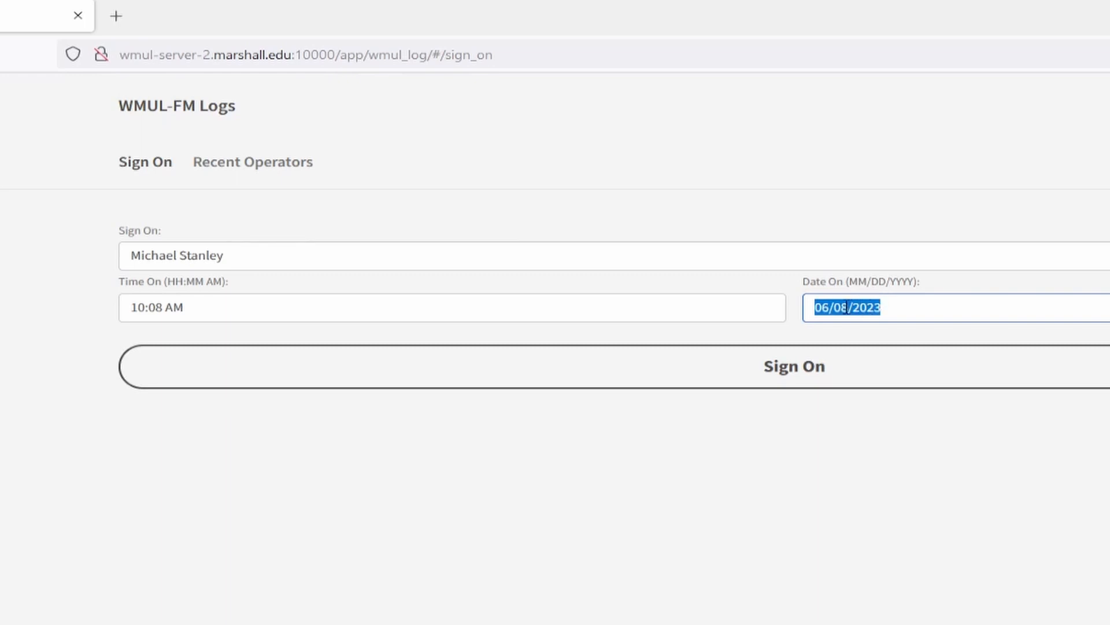
pyautogui.click(883, 307)
pyautogui.press('Left')
pyautogui.press('Left')
pyautogui.press('Left')
pyautogui.press('Left')
pyautogui.press('Left')
pyautogui.press('Left')
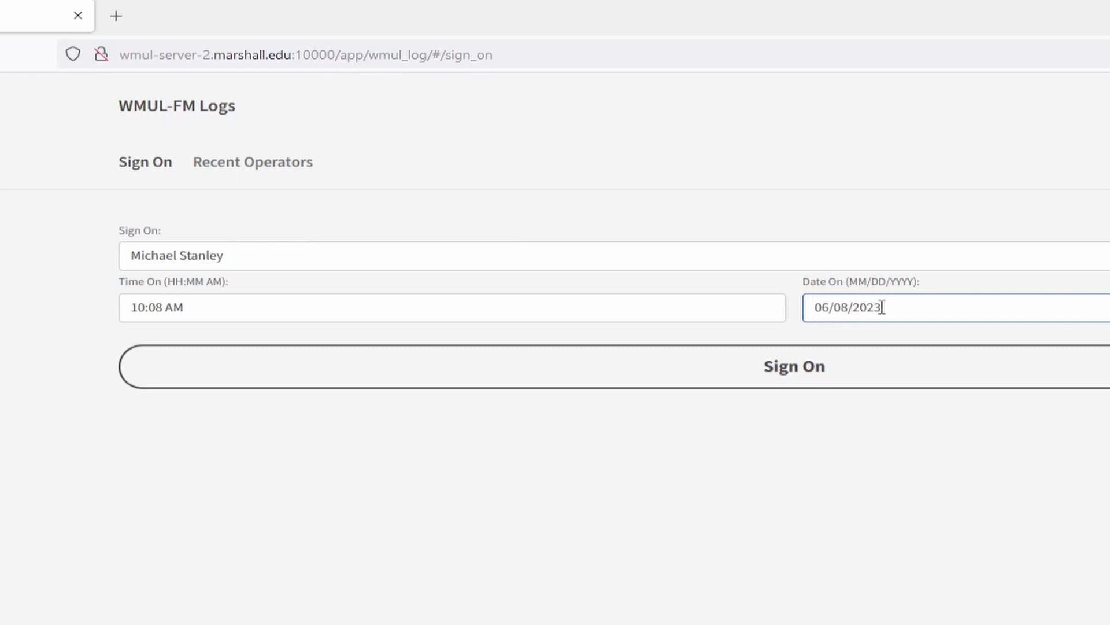
pyautogui.press('Delete')
pyautogui.write('8')
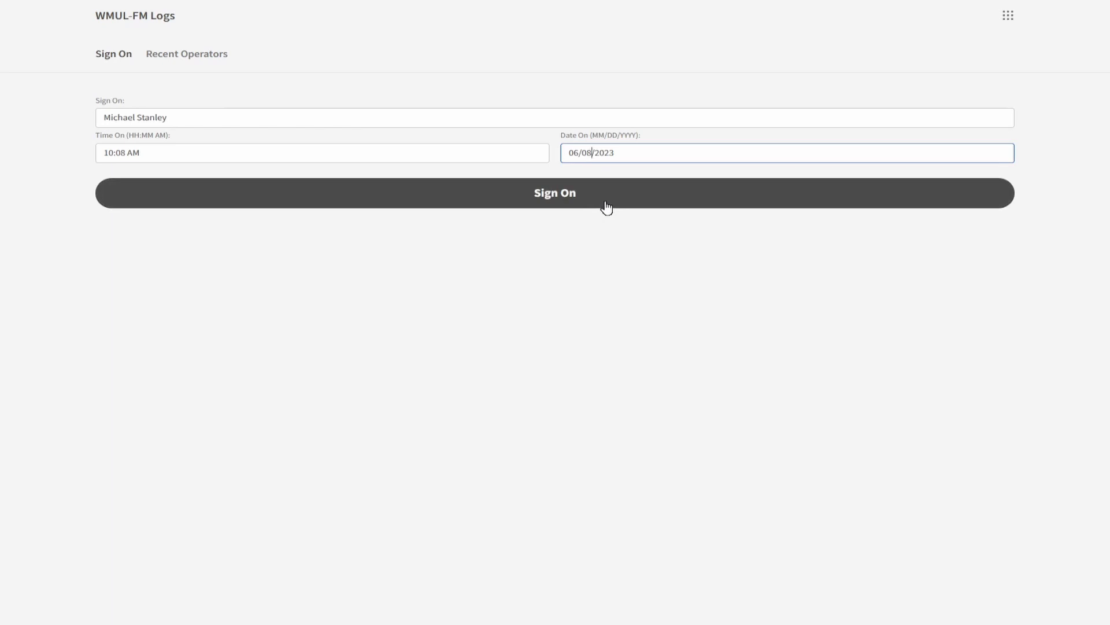
pyautogui.click(606, 207)
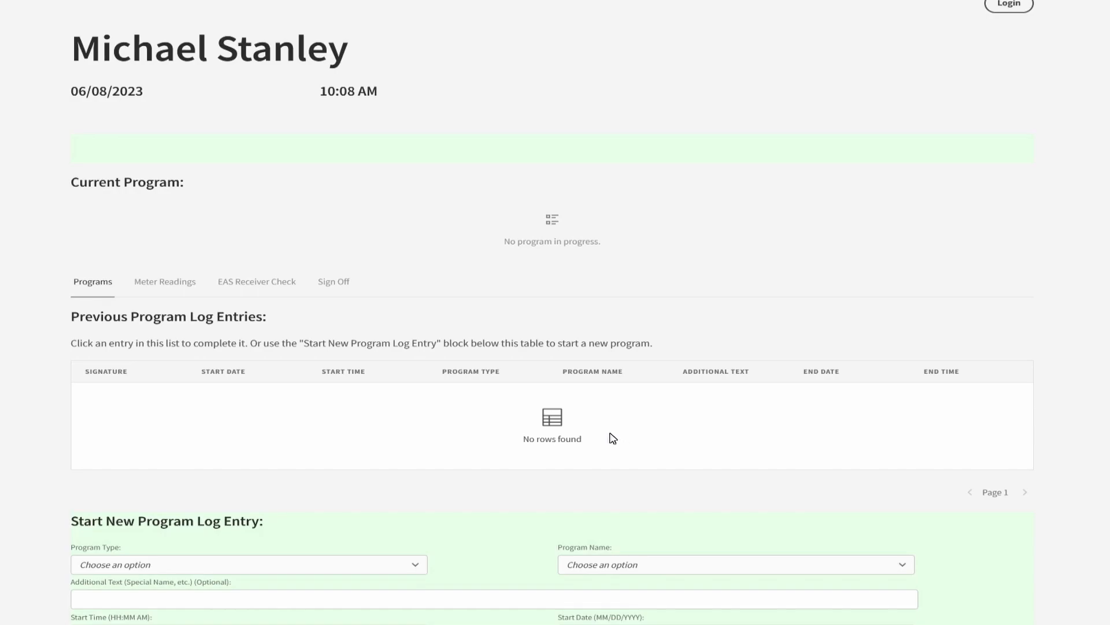
# Set the new program log entry's type to Music and browse the program names offered for it.
pyautogui.scroll(-1, 549, 451)
pyautogui.scroll(-1, 549, 451)
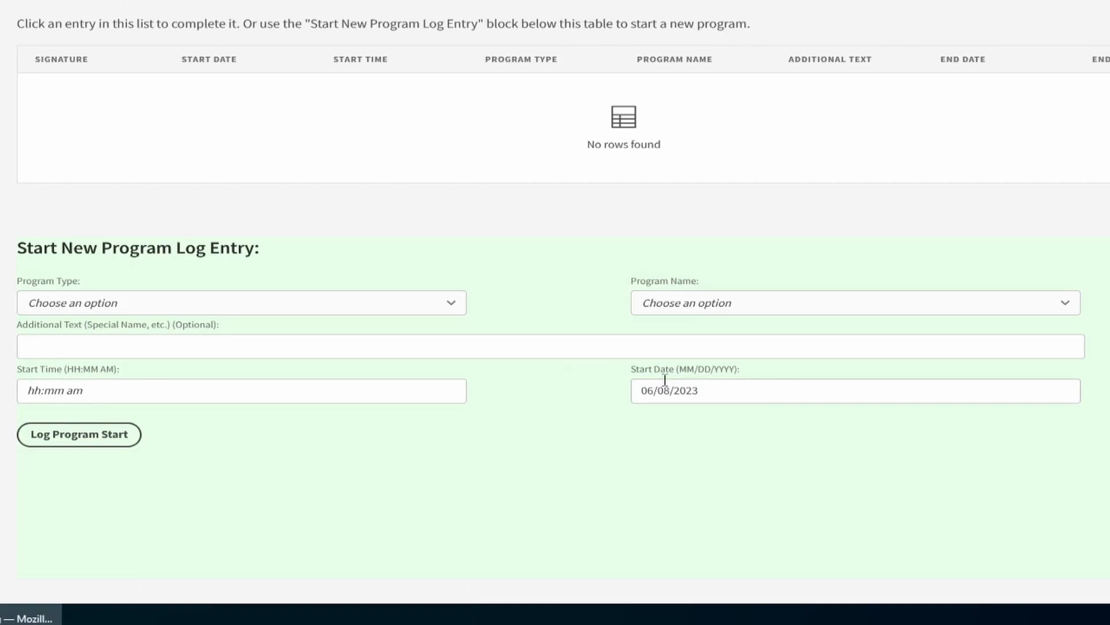
pyautogui.click(326, 308)
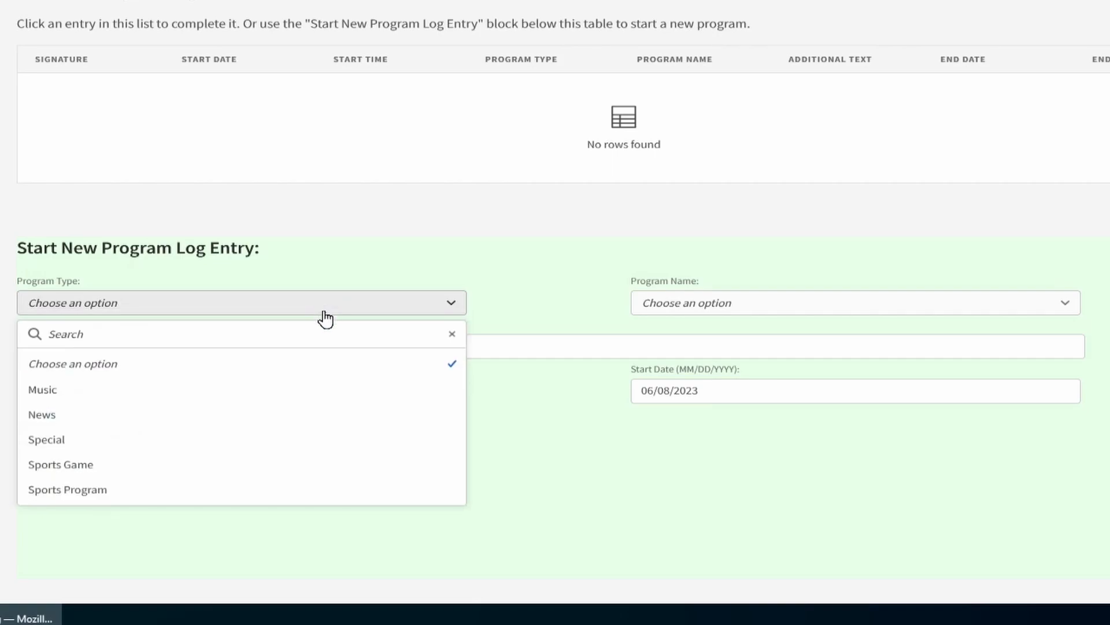
pyautogui.click(223, 389)
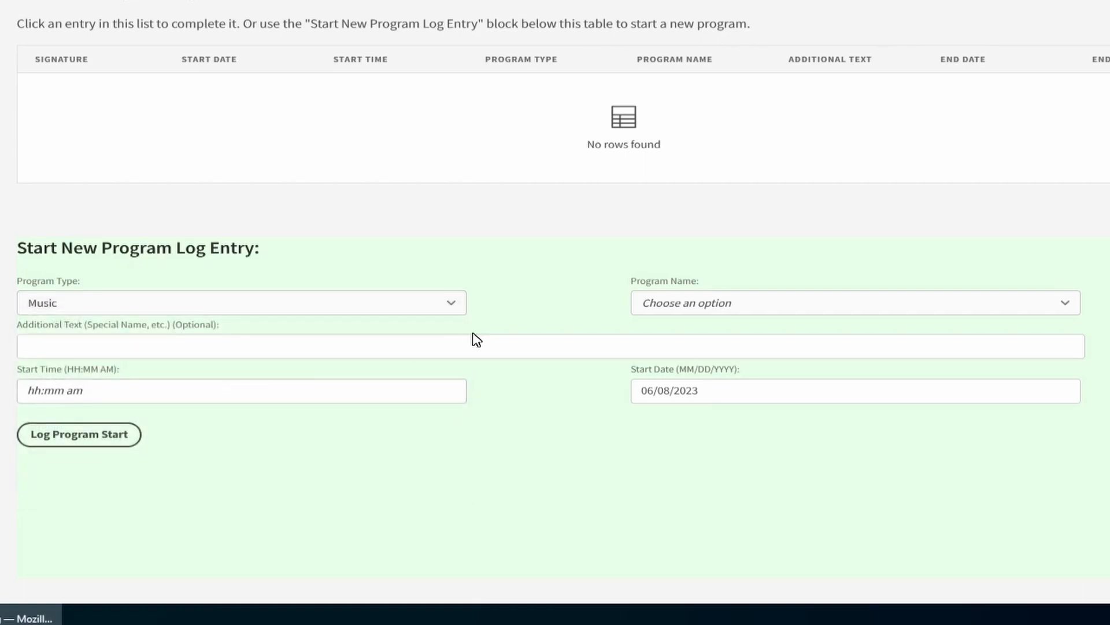
pyautogui.click(725, 317)
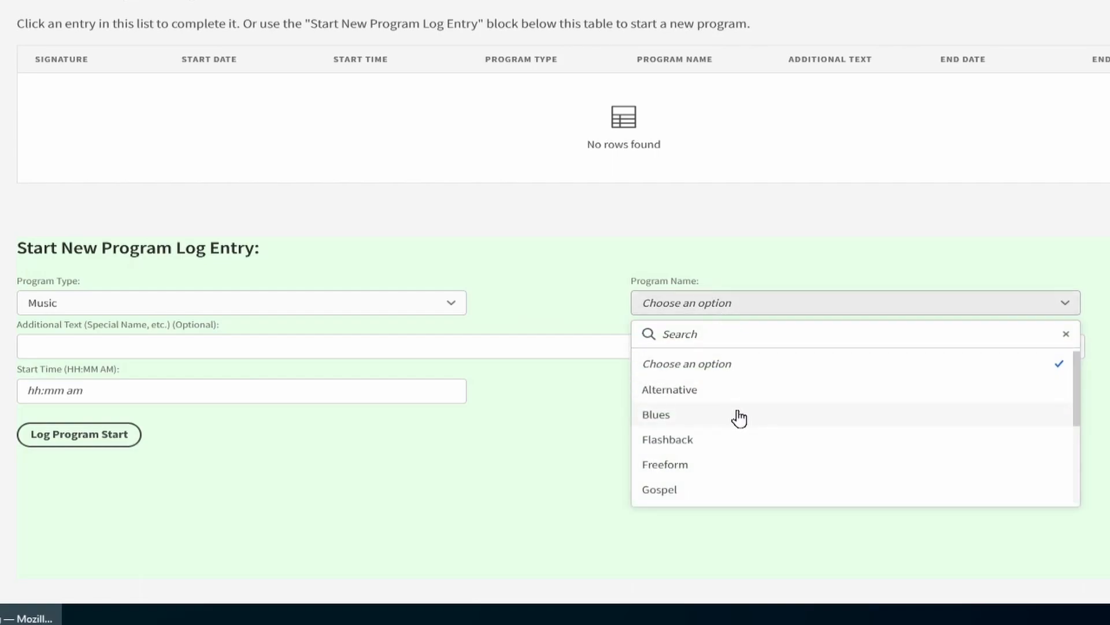
pyautogui.scroll(-3, 740, 418)
pyautogui.scroll(-2, 740, 417)
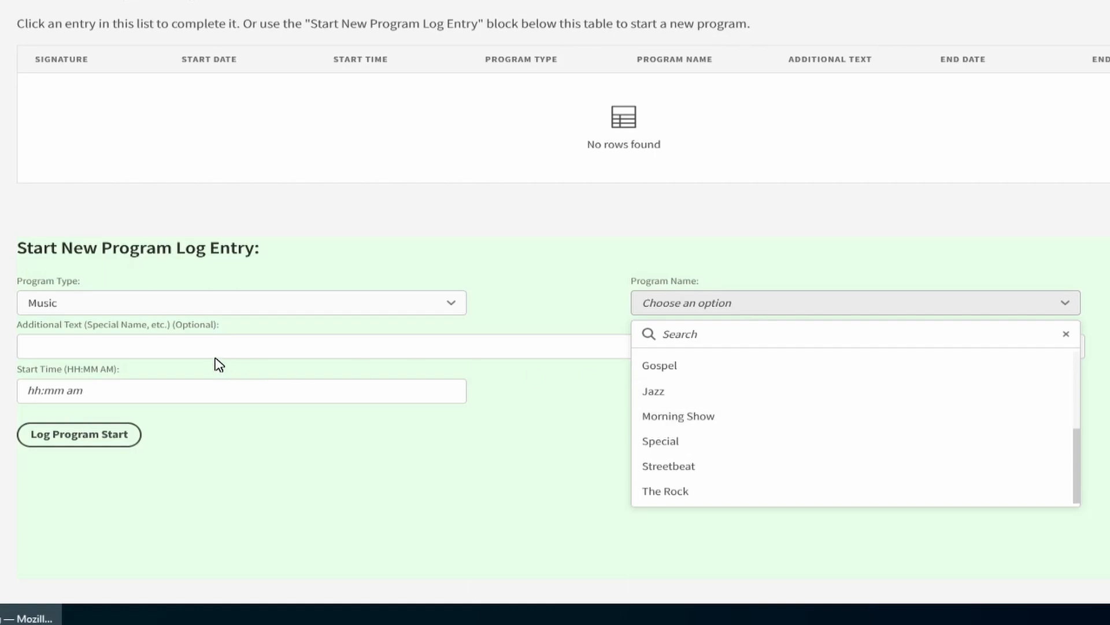
# Switch the new log entry's program type to Sports Game and view its program name choices.
pyautogui.click(191, 301)
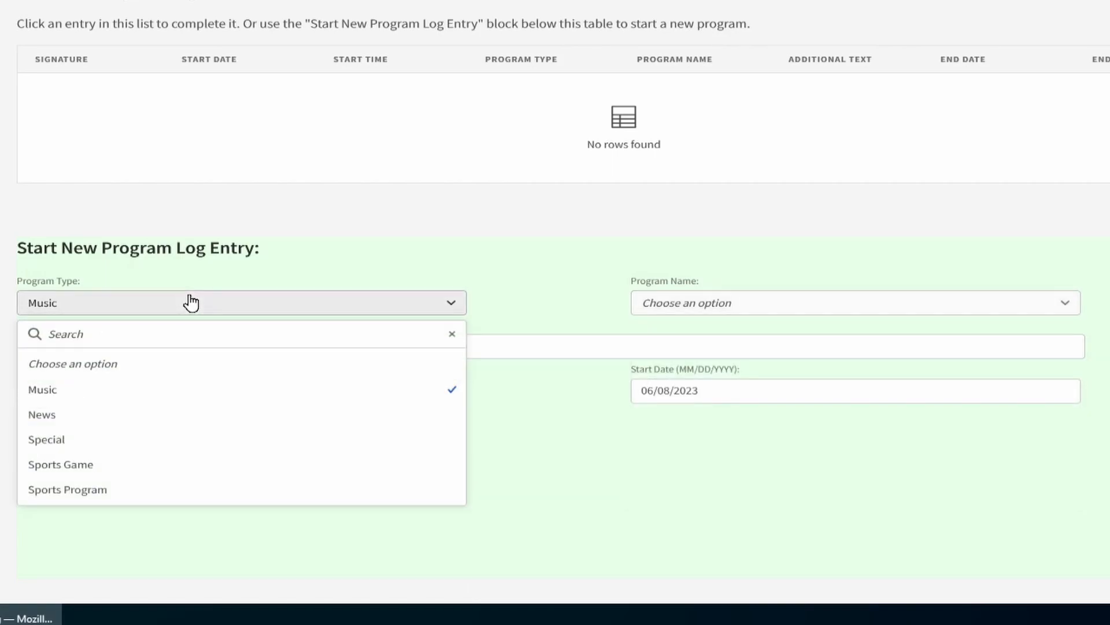
pyautogui.click(118, 466)
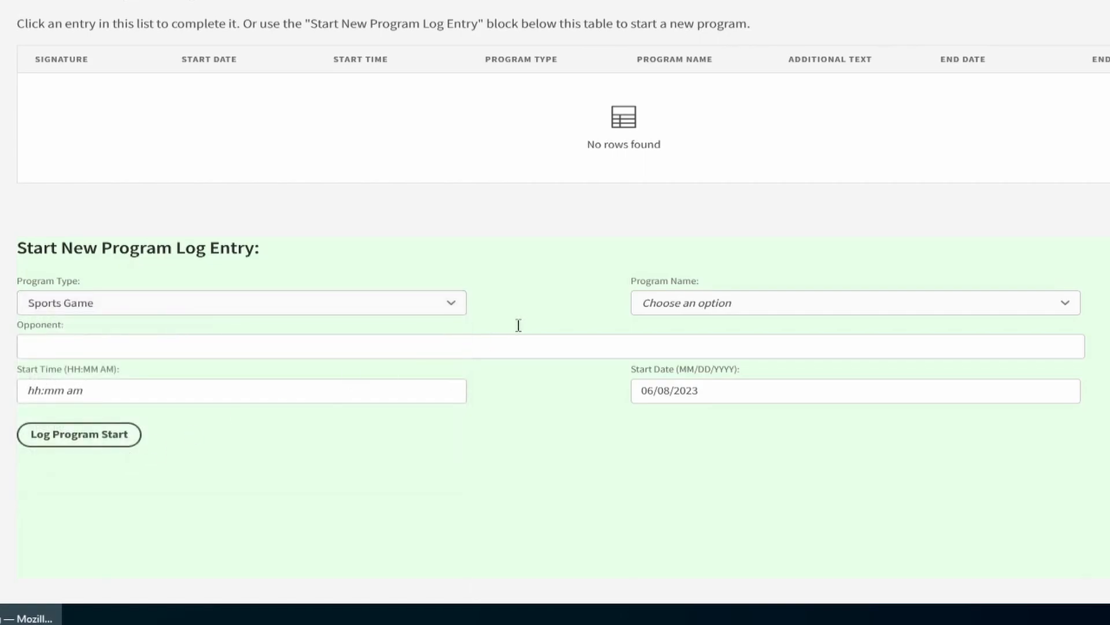
pyautogui.click(681, 297)
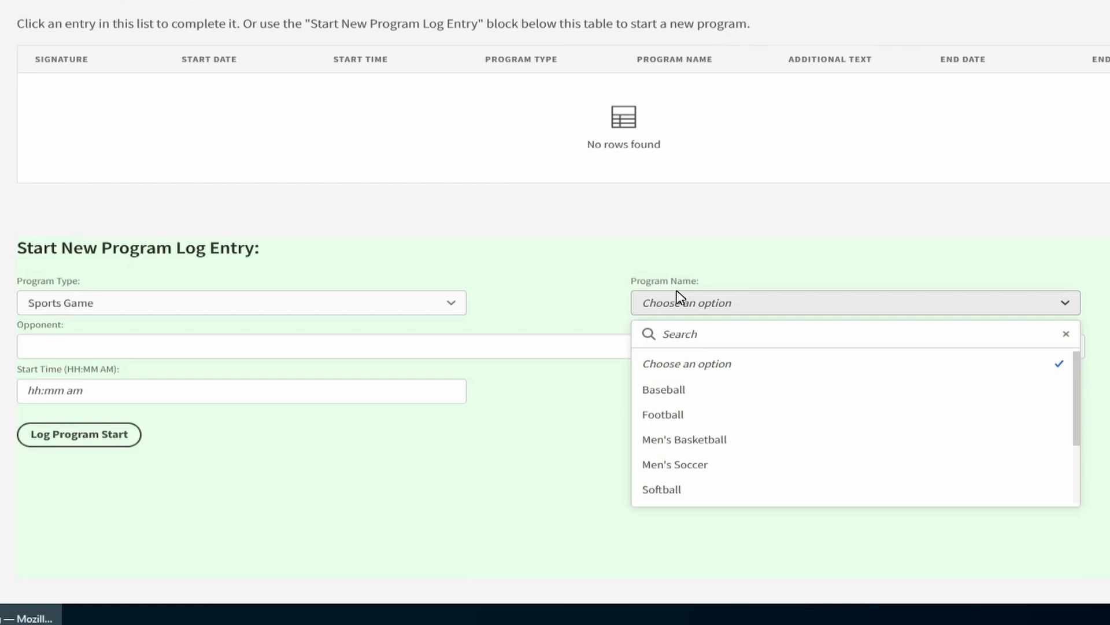
pyautogui.click(516, 300)
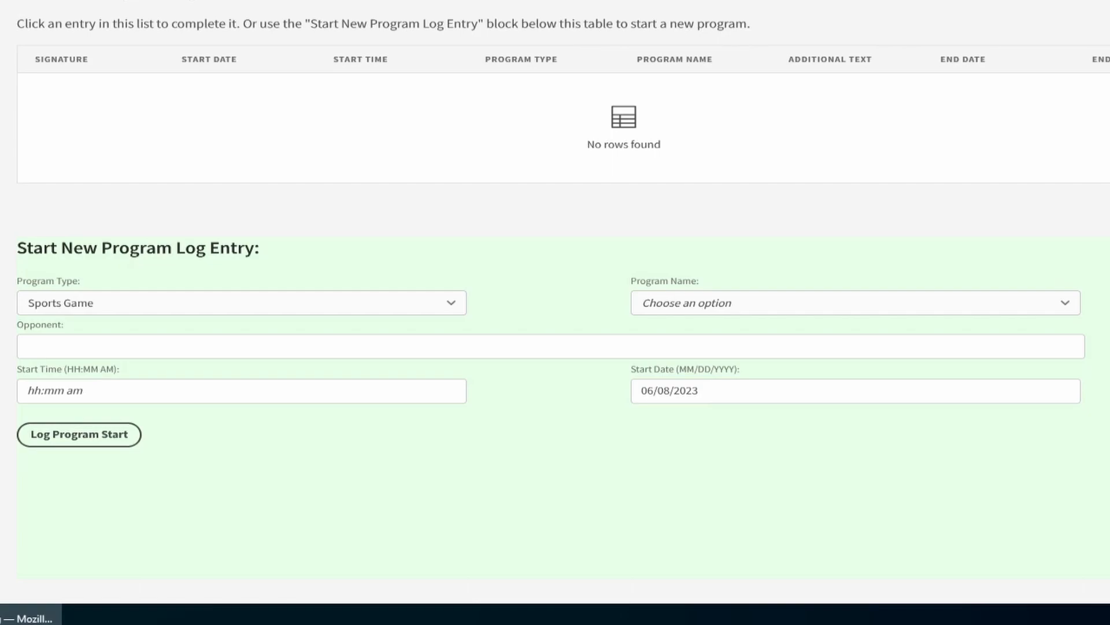
# Set the program type to Music, search the program names for "flash" and choose Flashback.
pyautogui.click(331, 304)
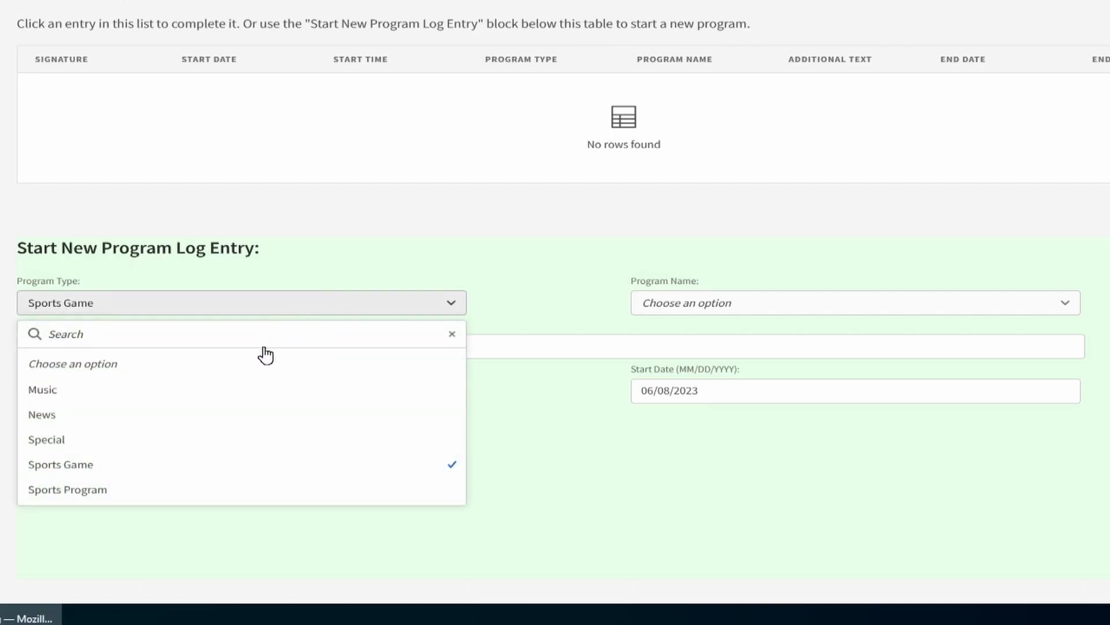
pyautogui.click(237, 392)
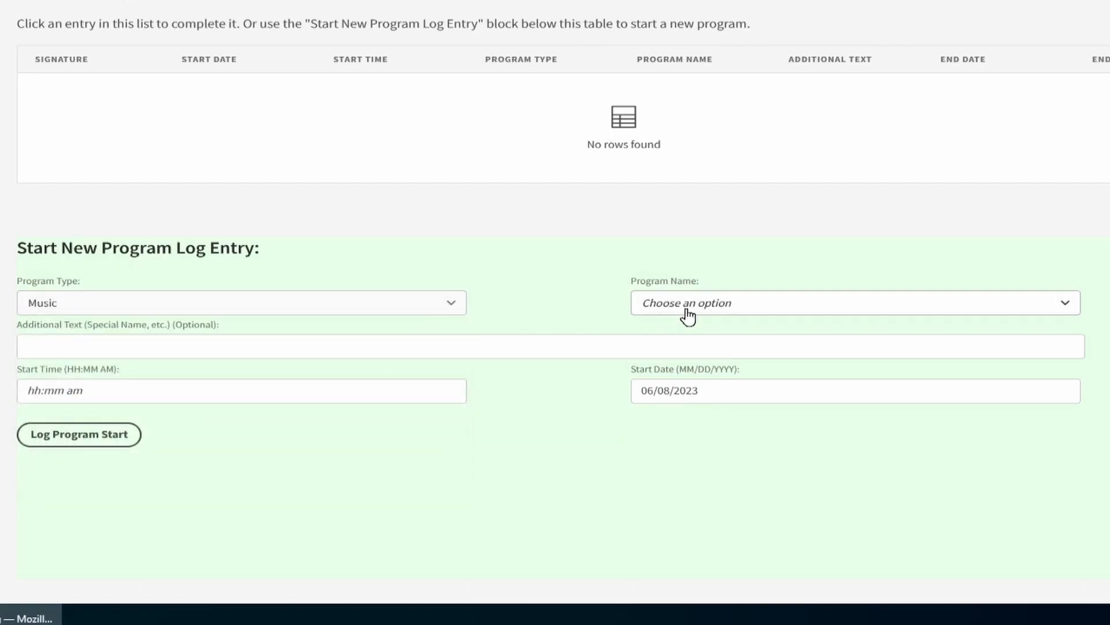
pyautogui.click(688, 311)
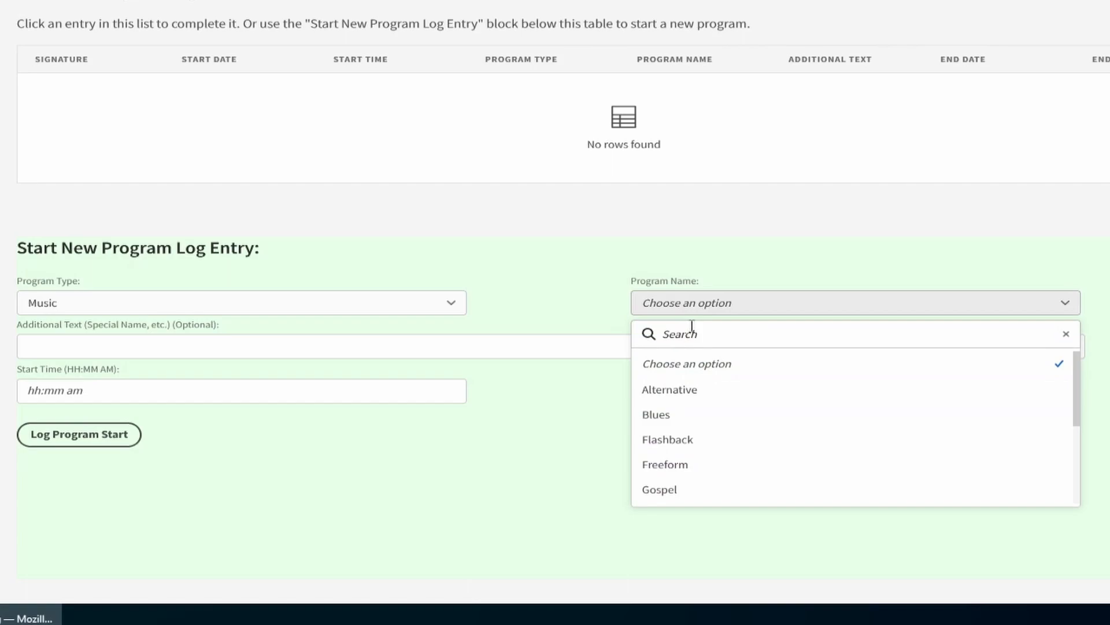
pyautogui.click(692, 325)
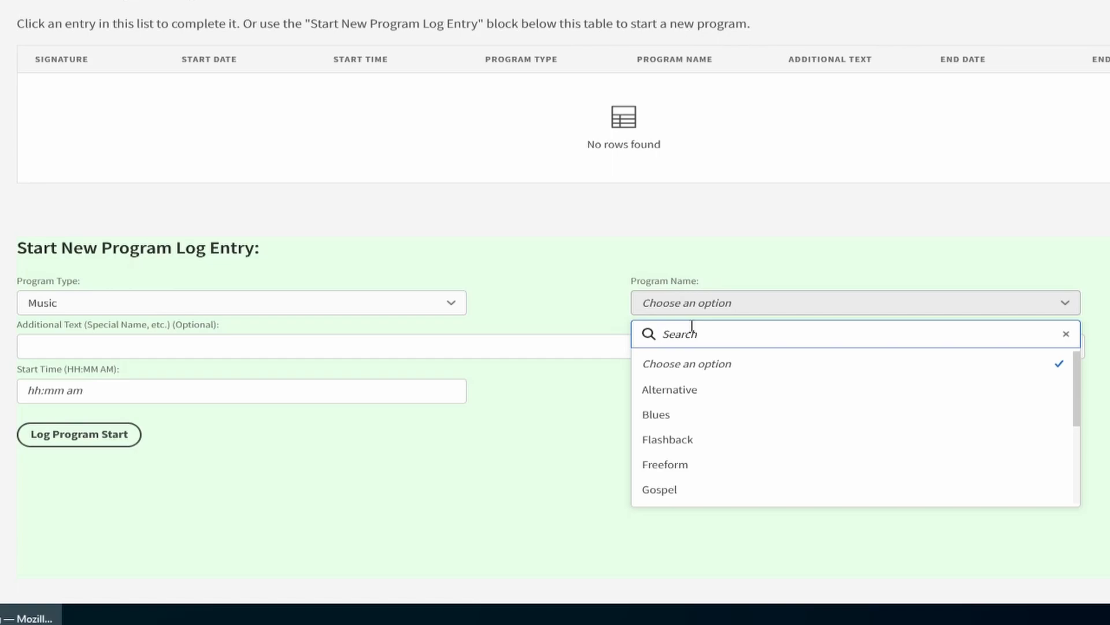
pyautogui.write('flash')
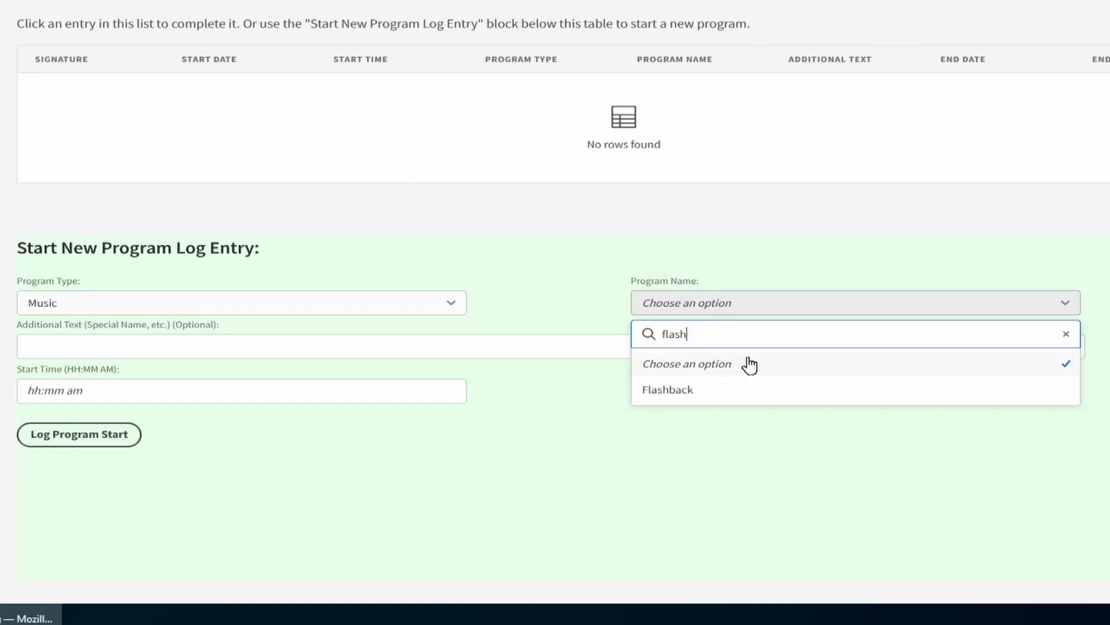
pyautogui.click(730, 392)
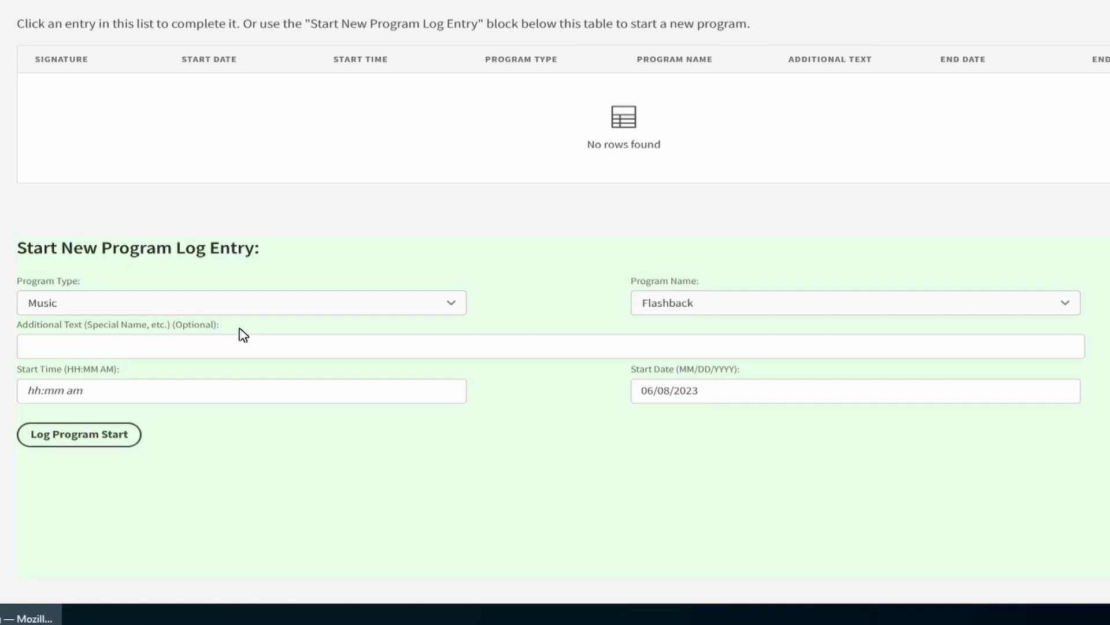
# Change the new log entry's program name to Special.
pyautogui.click(666, 307)
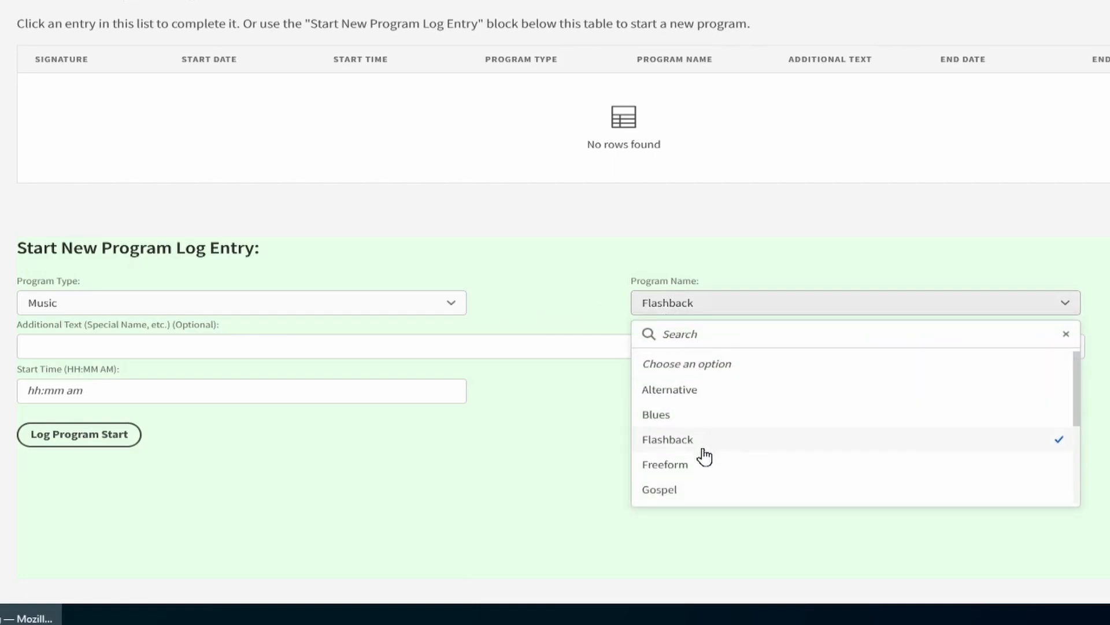
pyautogui.scroll(-2, 702, 457)
pyautogui.click(691, 480)
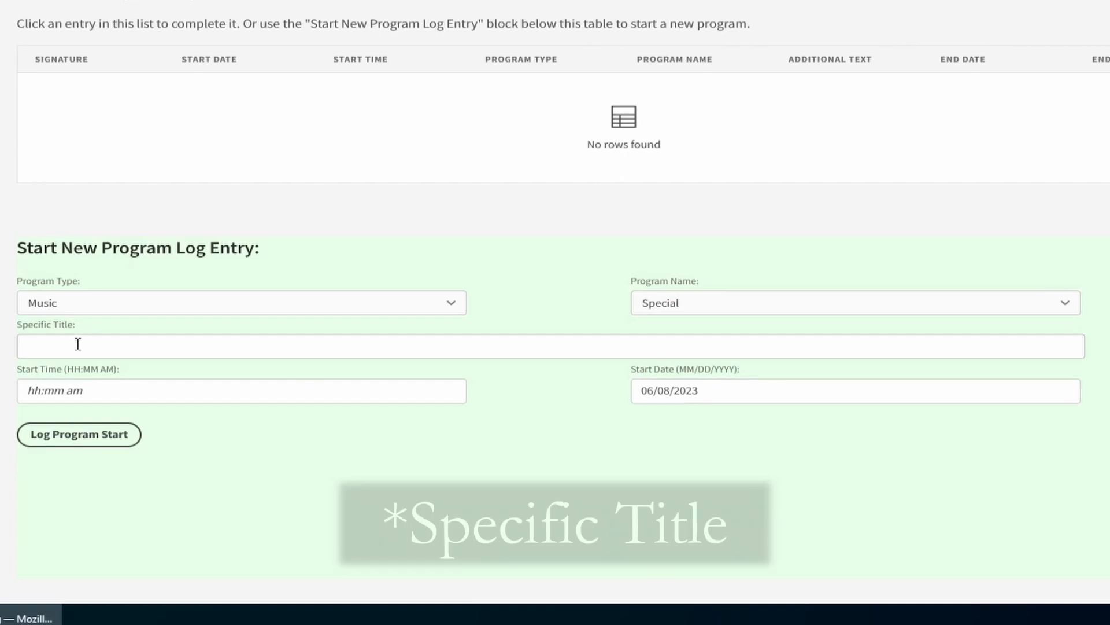
# Set the new program log entry's type to Sports Game and its program name to Softball.
pyautogui.click(234, 313)
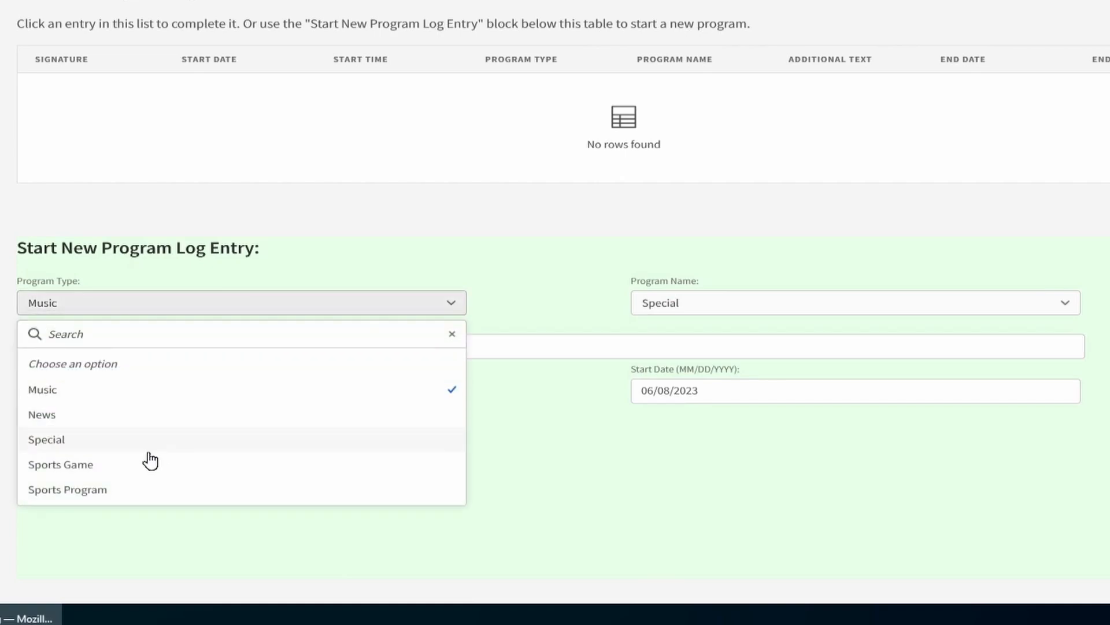
pyautogui.click(131, 465)
pyautogui.click(691, 312)
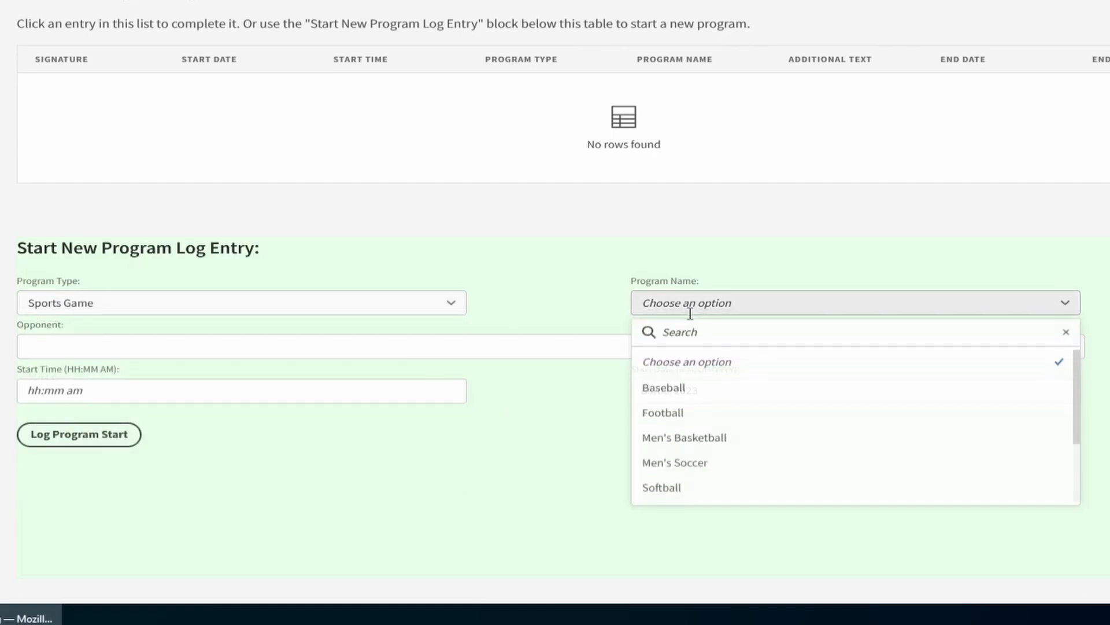
pyautogui.click(682, 489)
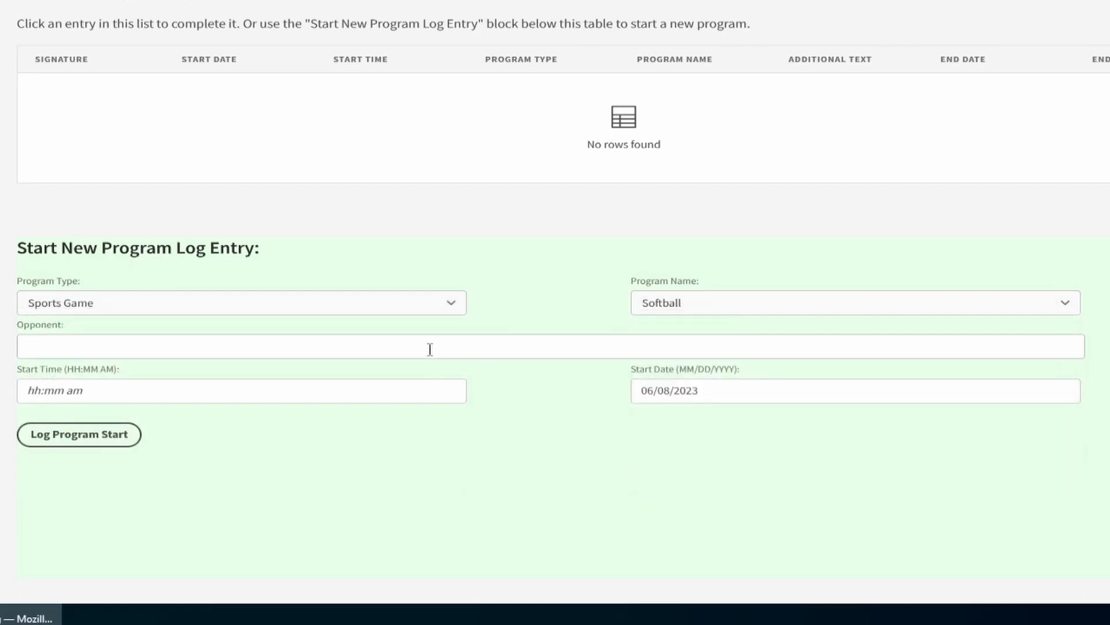
# Enter "Coastal Carolina vs Old Dominion" as the opponent of the softball game.
pyautogui.click(153, 351)
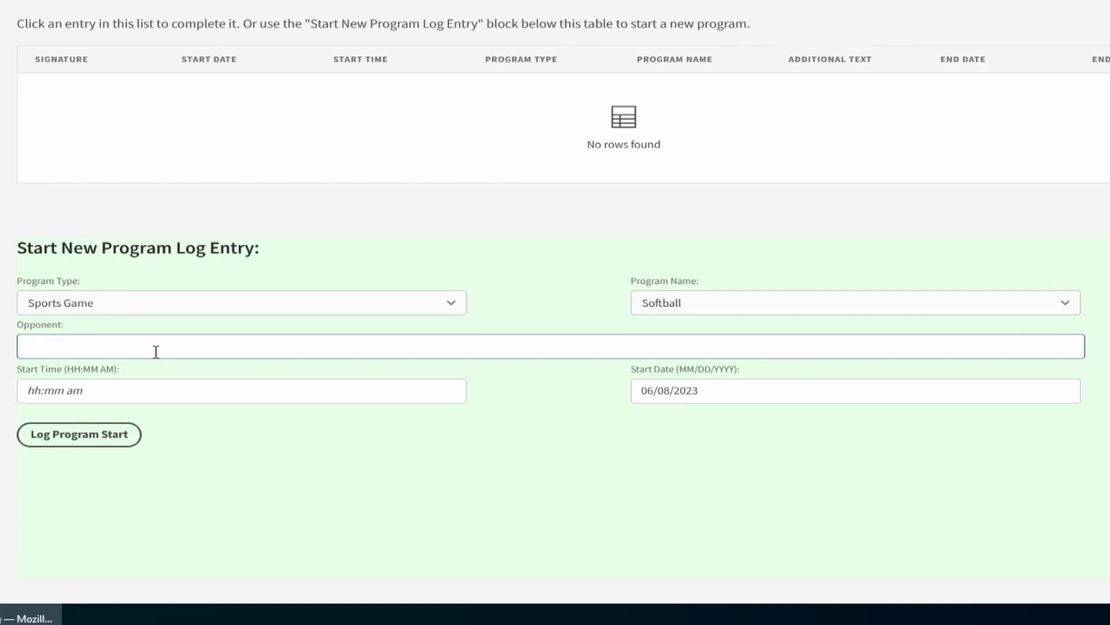
pyautogui.write('Coastal Carolina')
pyautogui.write('vs Old Dominion')
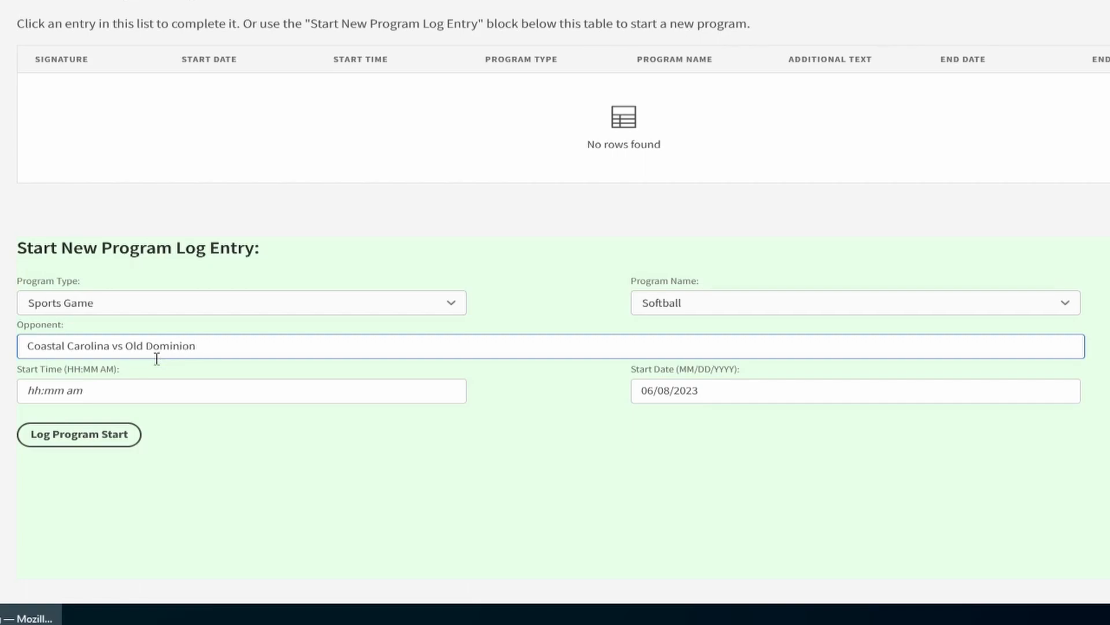
# Change the new log entry's program type to Music and its program name to Flashback.
pyautogui.click(183, 308)
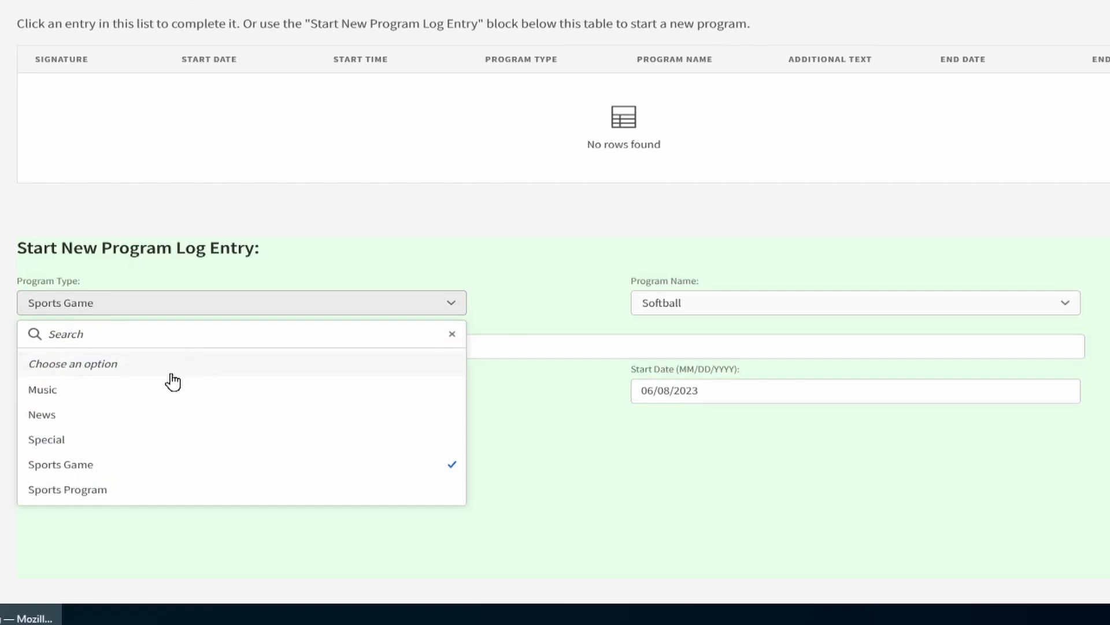
pyautogui.click(161, 390)
pyautogui.click(730, 307)
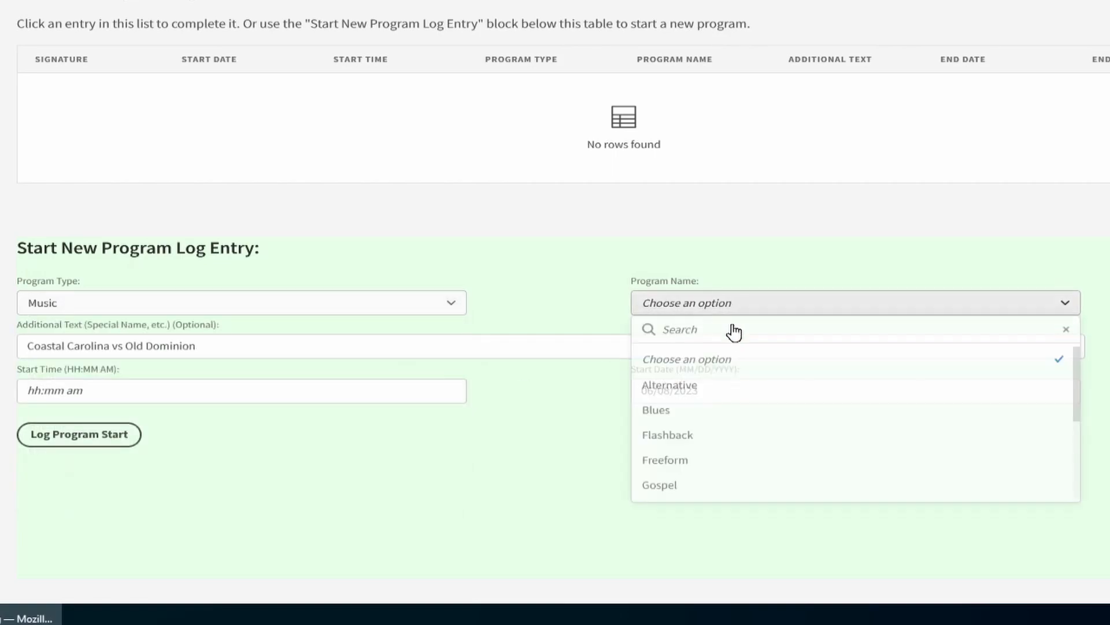
pyautogui.click(729, 443)
# Replace the Flashback entry's additional text with "The Super-Terrific Happy Hour".
pyautogui.click(570, 345)
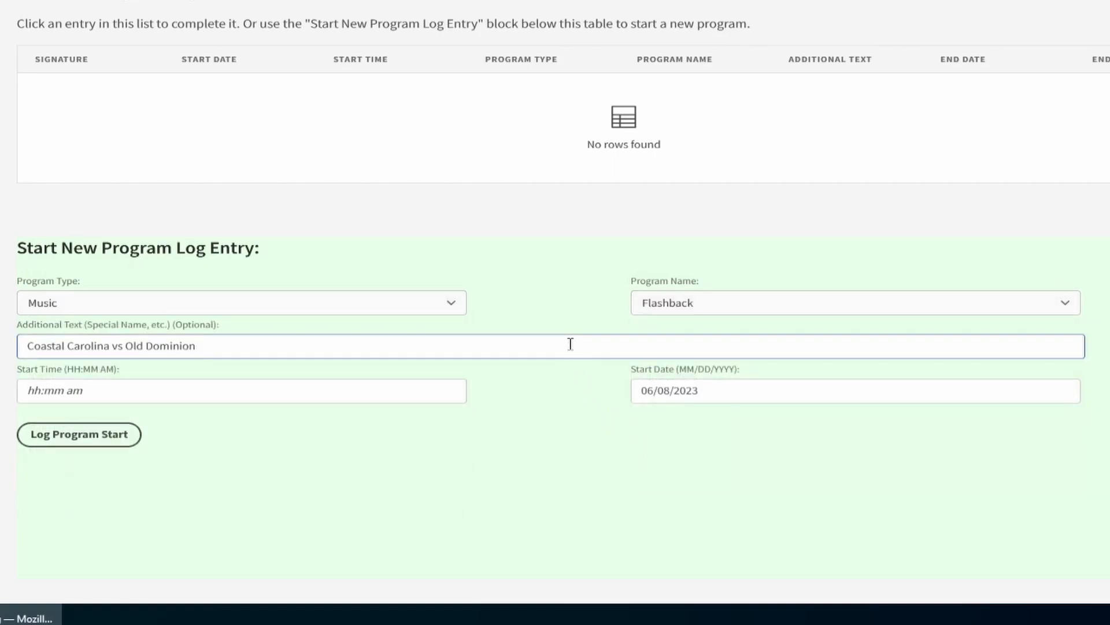
pyautogui.hotkey('ctrl', 'a')
pyautogui.press('BackSpace')
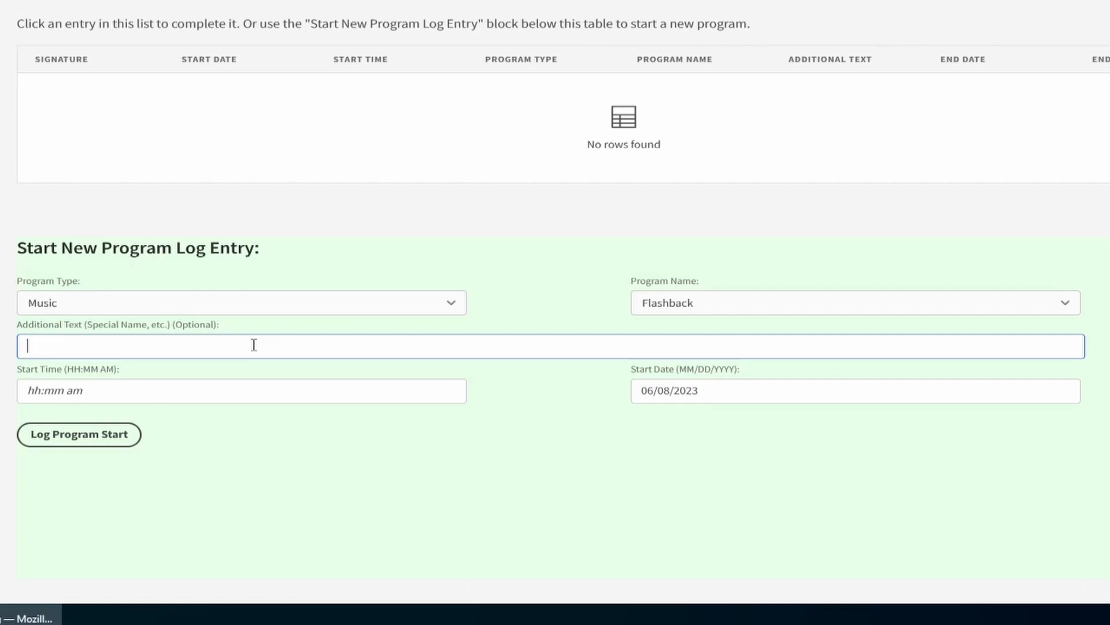
pyautogui.write('The Super-Terrific Happy Hour')
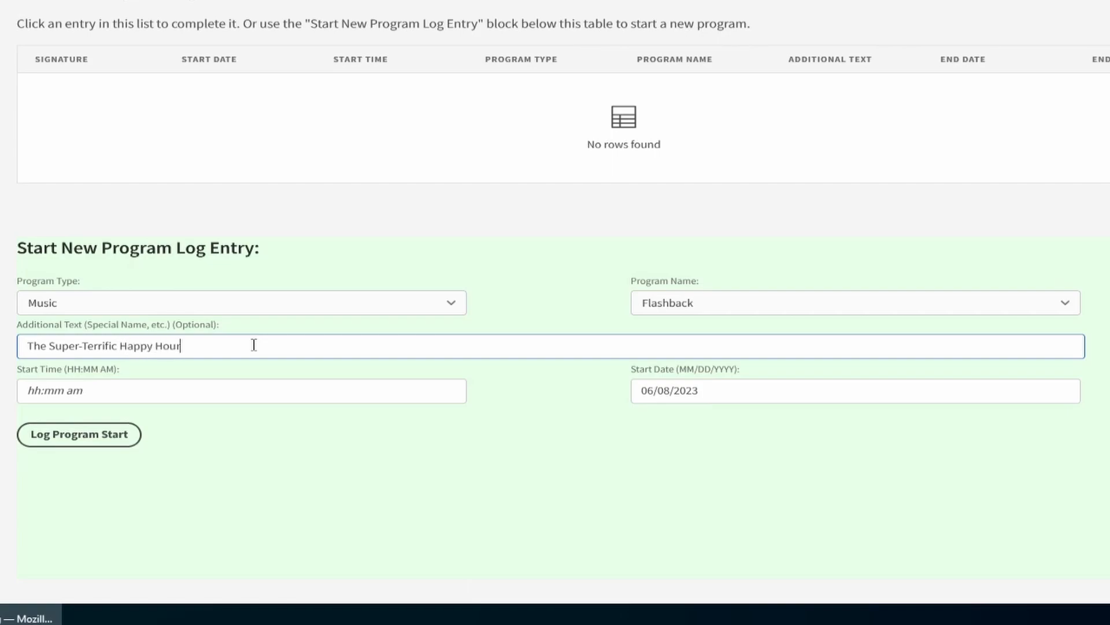
# Set the entry's start time to 10:16 am and log the program start.
pyautogui.click(39, 390)
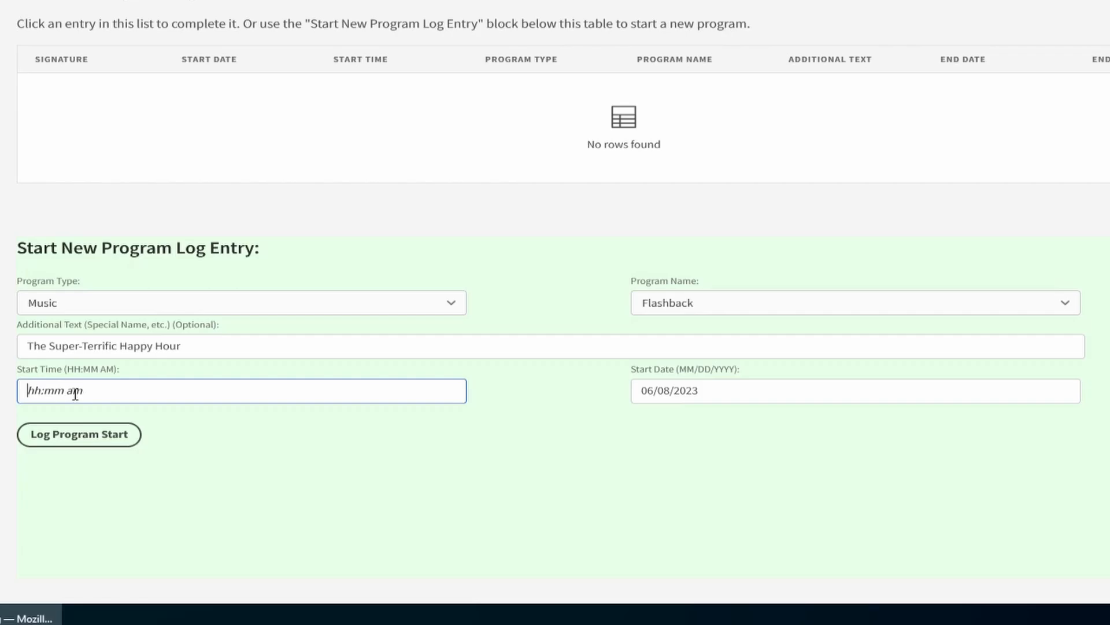
pyautogui.scroll(5, 241, 337)
pyautogui.write('10:16 am')
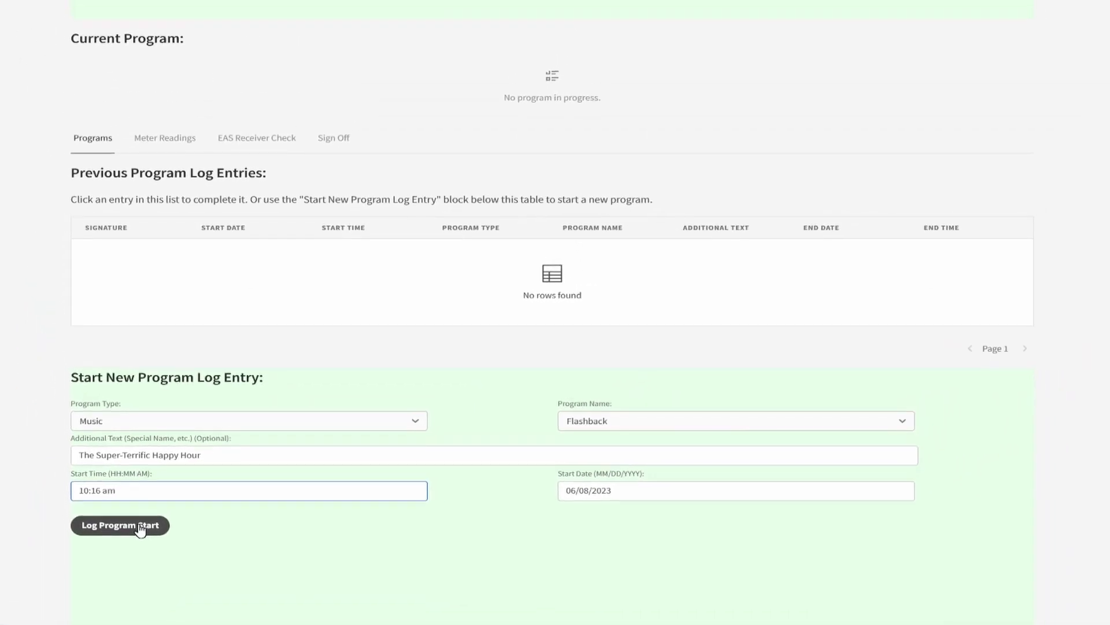
pyautogui.click(140, 527)
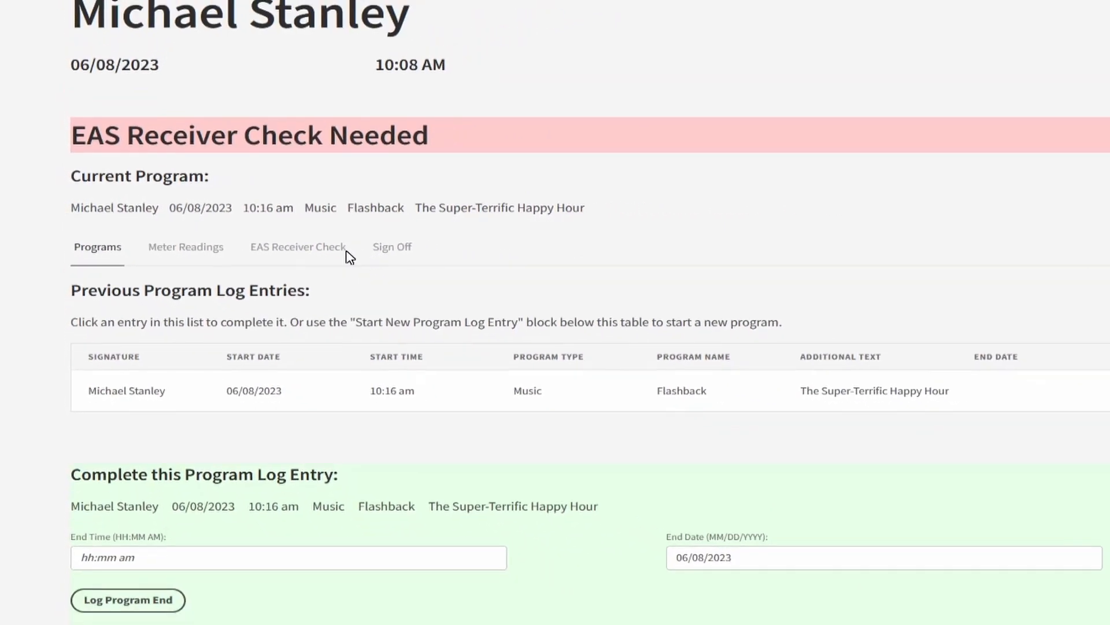
# Complete a new EAS receiver check with channels 1, 2 and 3 all marked Working and the notes left empty.
pyautogui.click(266, 249)
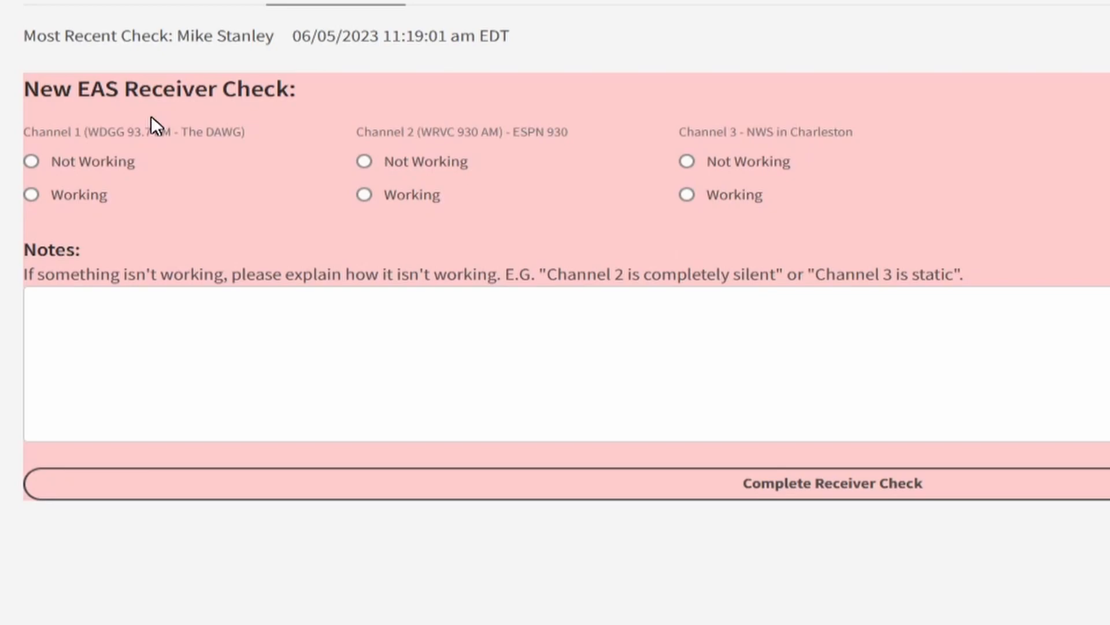
pyautogui.click(91, 206)
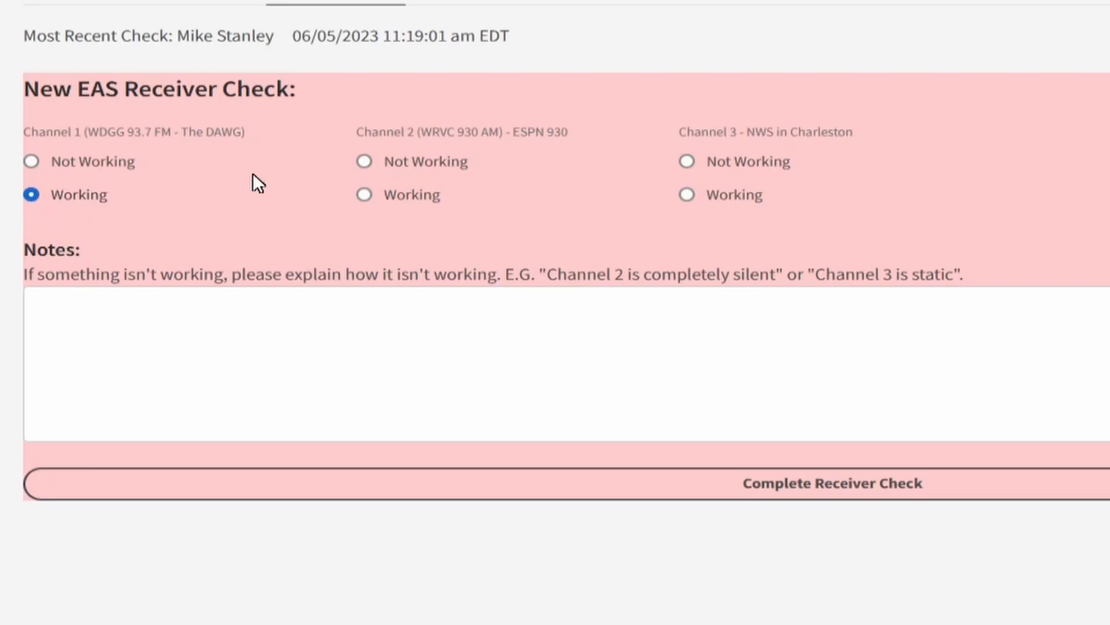
pyautogui.click(446, 206)
pyautogui.click(733, 206)
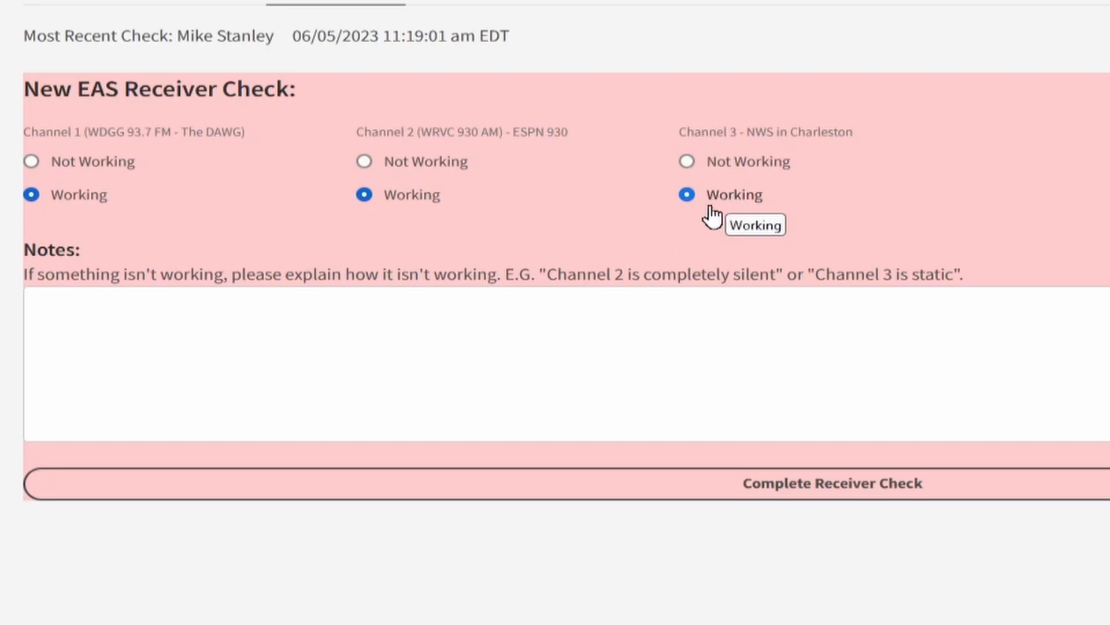
pyautogui.click(566, 335)
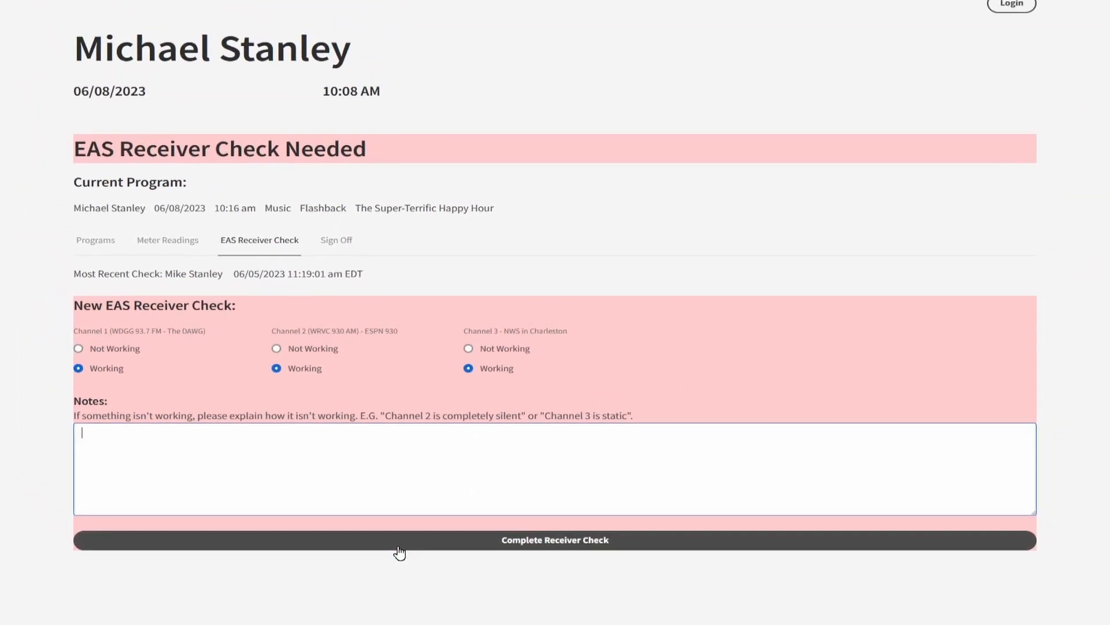
pyautogui.click(402, 544)
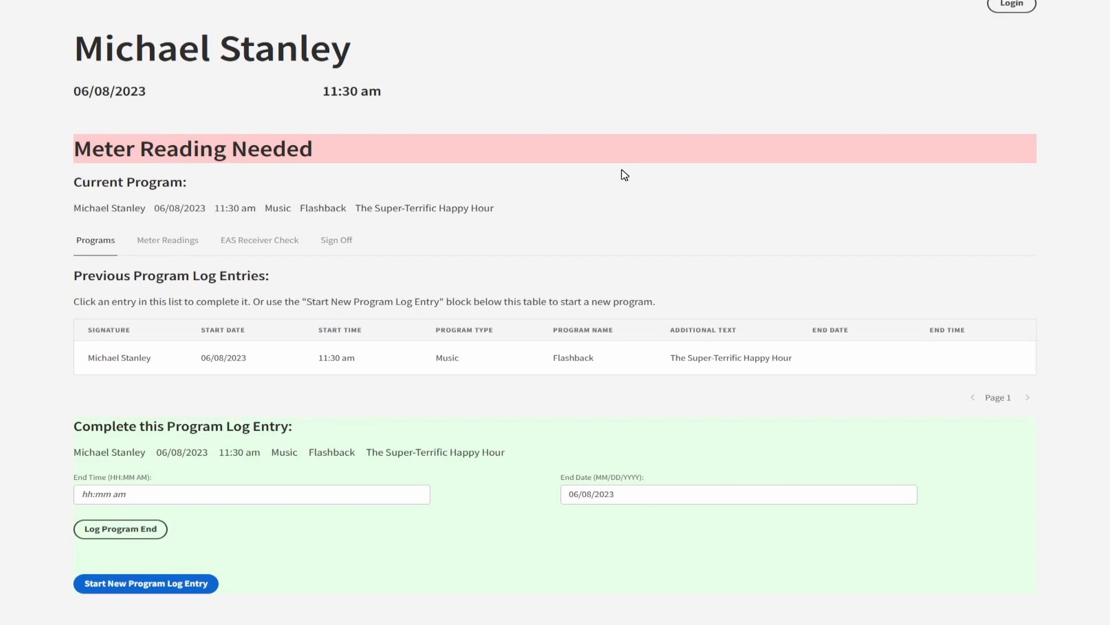
# Begin a new meter reading with a transmitter room temperature of 74 F and a plate voltage of 3930 volts.
pyautogui.click(171, 243)
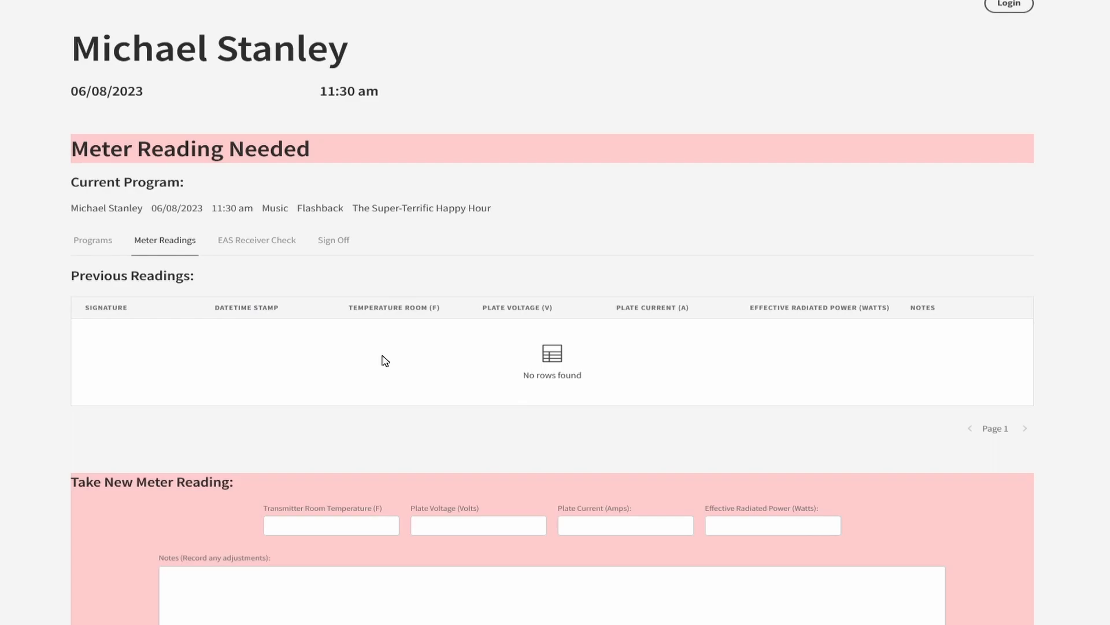
pyautogui.scroll(-1, 384, 445)
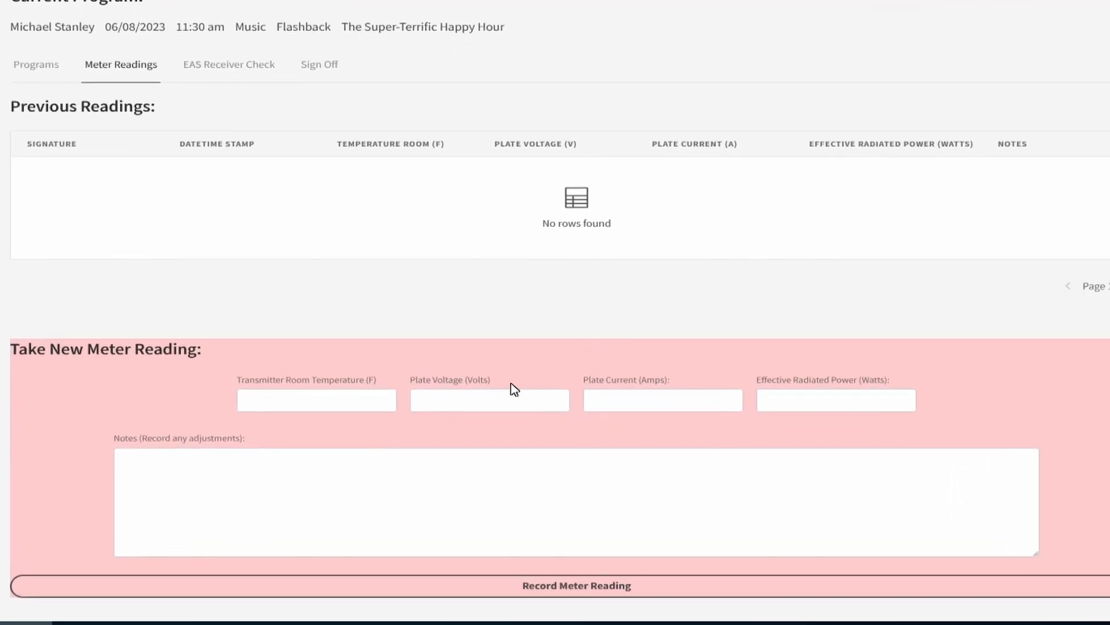
pyautogui.click(366, 405)
pyautogui.write('74')
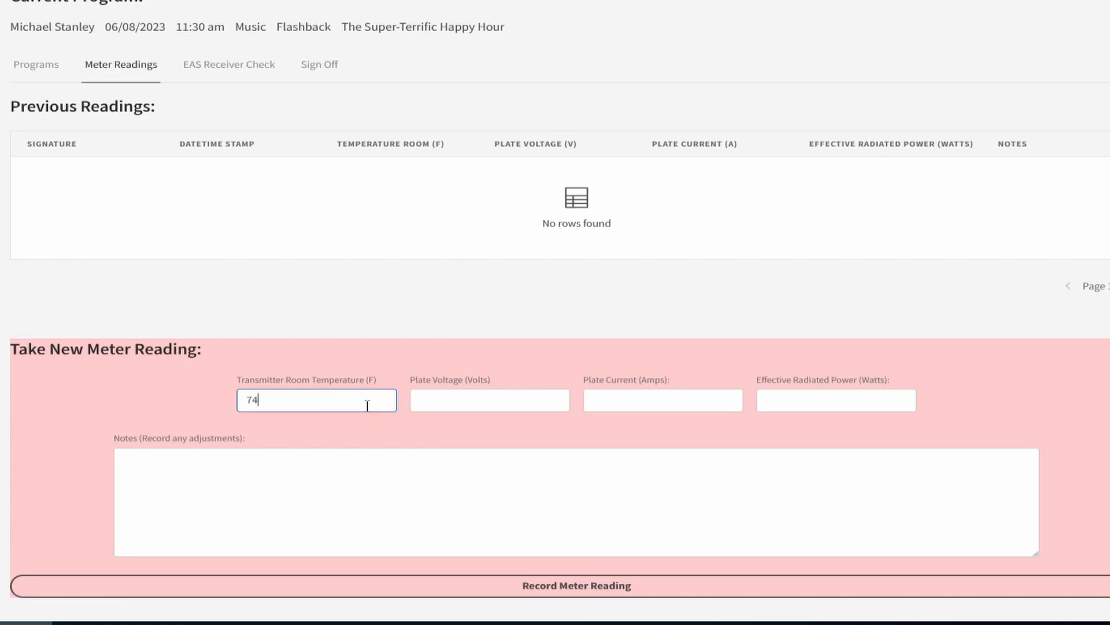
pyautogui.press('Tab')
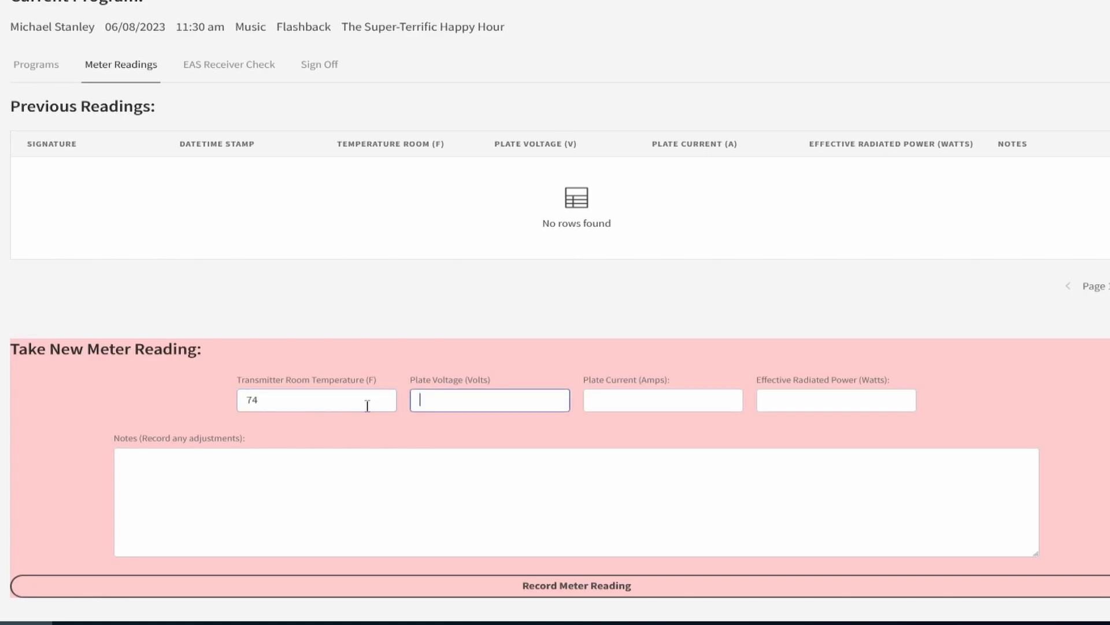
pyautogui.write('3930')
pyautogui.press('Tab')
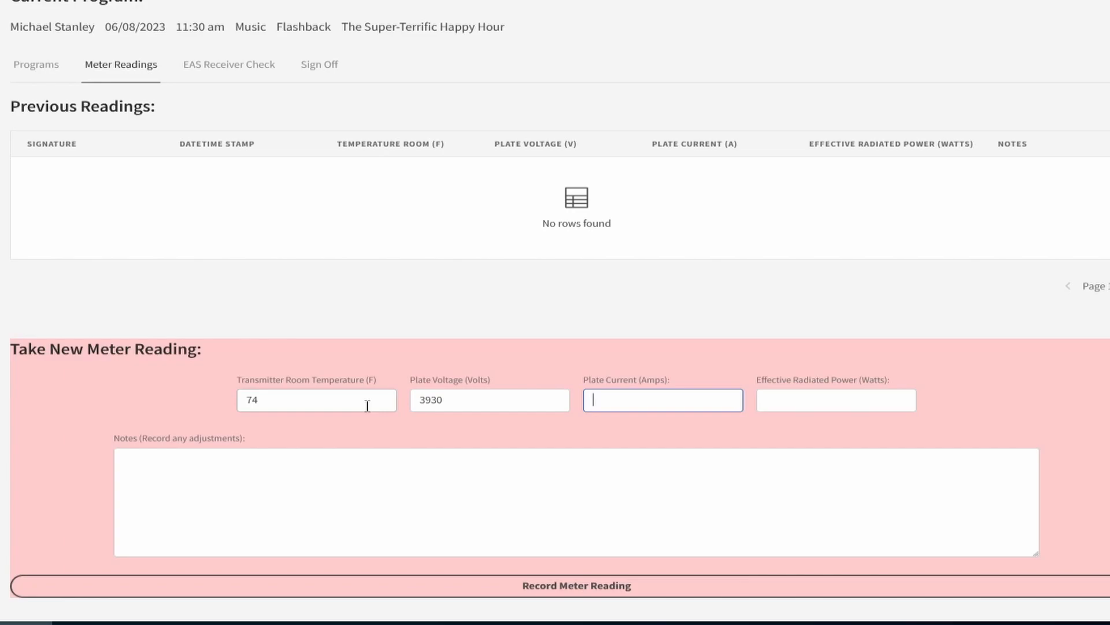
# Enter a plate current of 1.13 amps and an effective radiated power of 1363 watts, and record the meter reading.
pyautogui.press('BackSpace')
pyautogui.press('BackSpace')
pyautogui.write('1.13')
pyautogui.press('Tab')
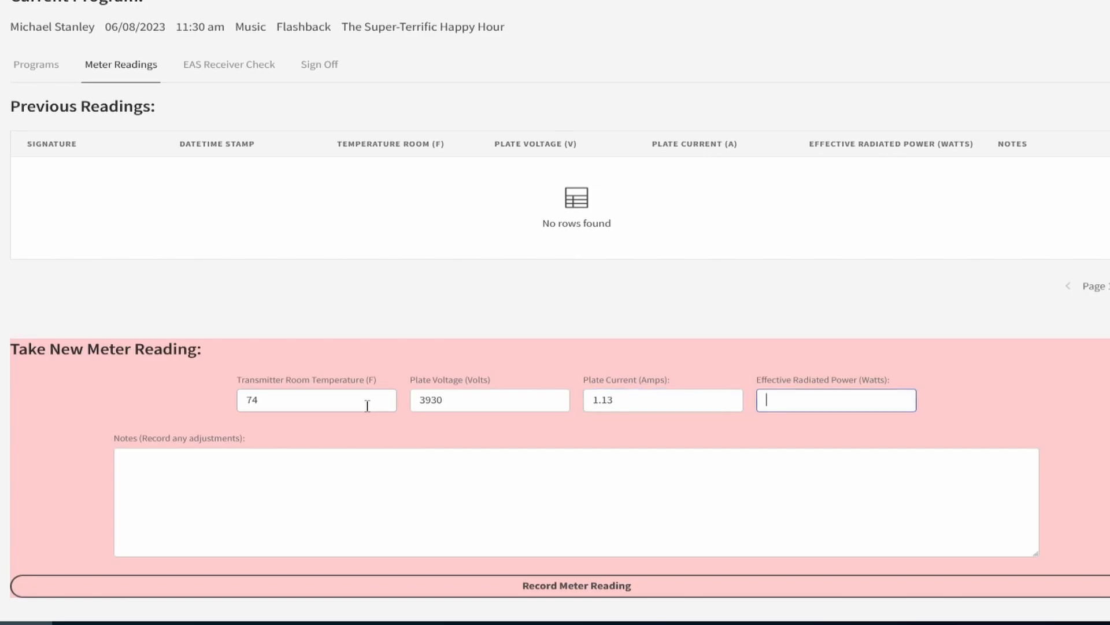
pyautogui.write('1363')
pyautogui.click(420, 595)
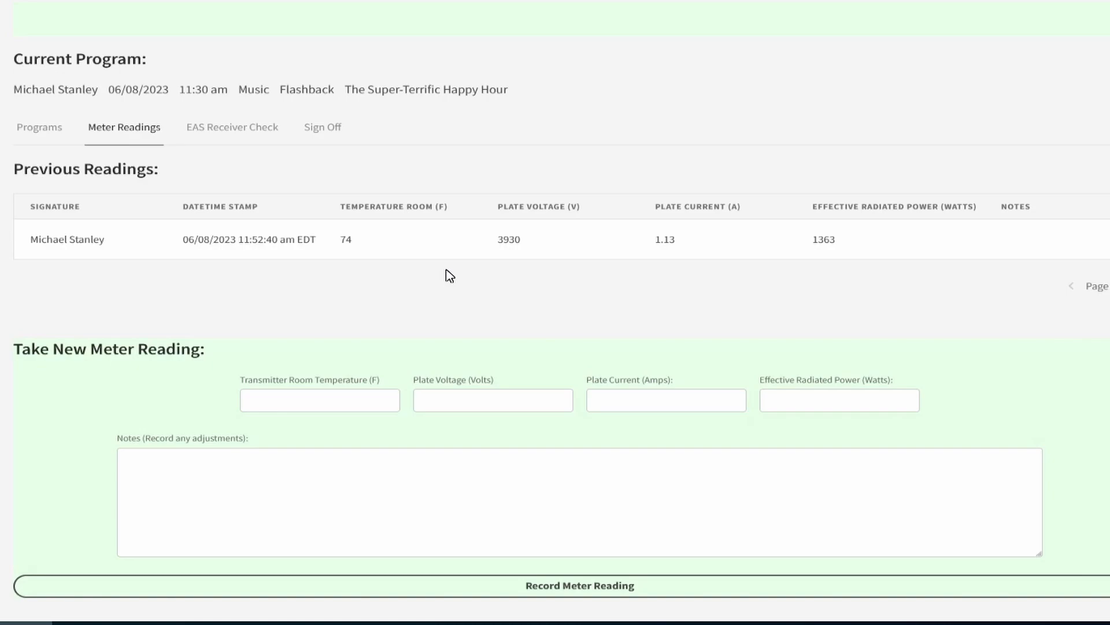
# Fill in a second meter reading with temperature 74 F, plate voltage 3930 volts, plate current 1.23 amps and radiated power 1487 watts.
pyautogui.click(377, 463)
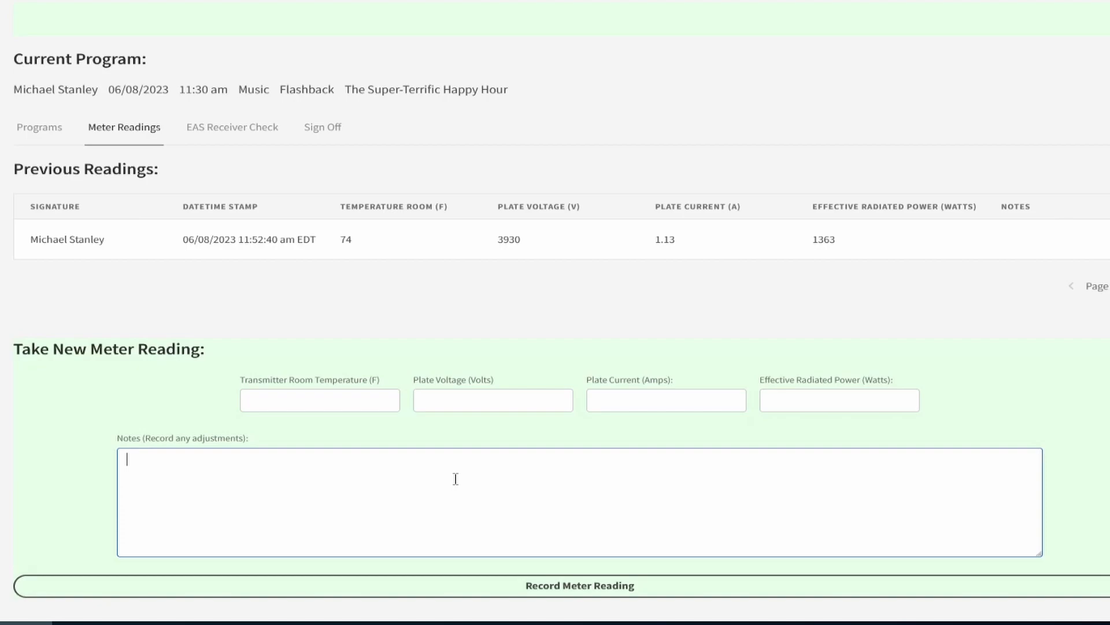
pyautogui.click(313, 396)
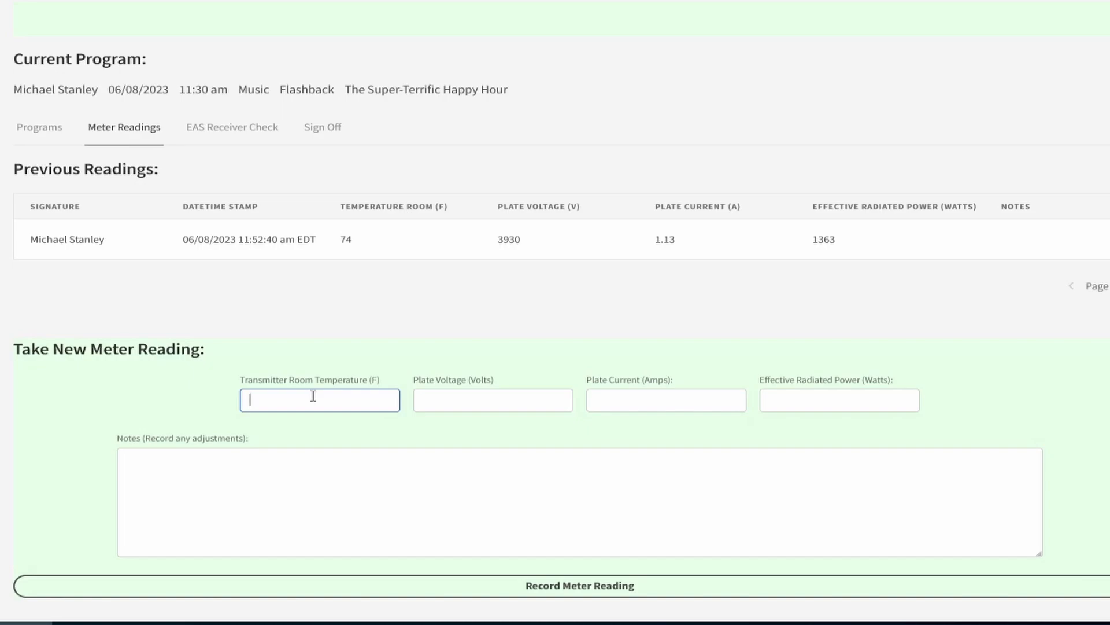
pyautogui.write('74')
pyautogui.press('Tab')
pyautogui.write('3930')
pyautogui.press('Tab')
pyautogui.write('1.23')
pyautogui.press('Tab')
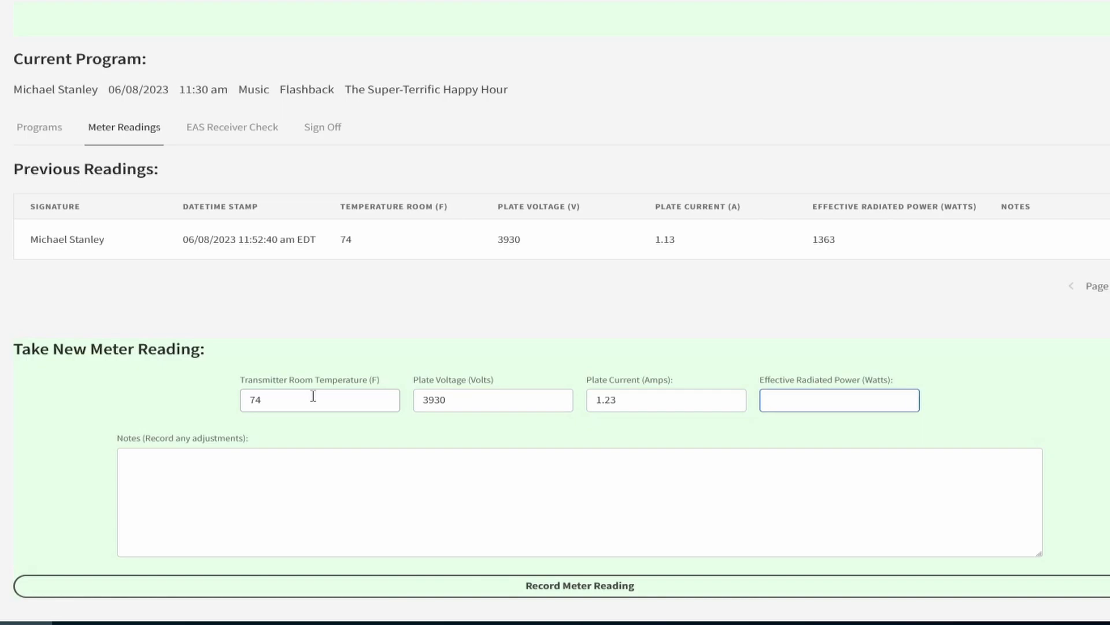
pyautogui.write('1487')
# Add the note "Power Too High" to the second meter reading and record it.
pyautogui.click(345, 509)
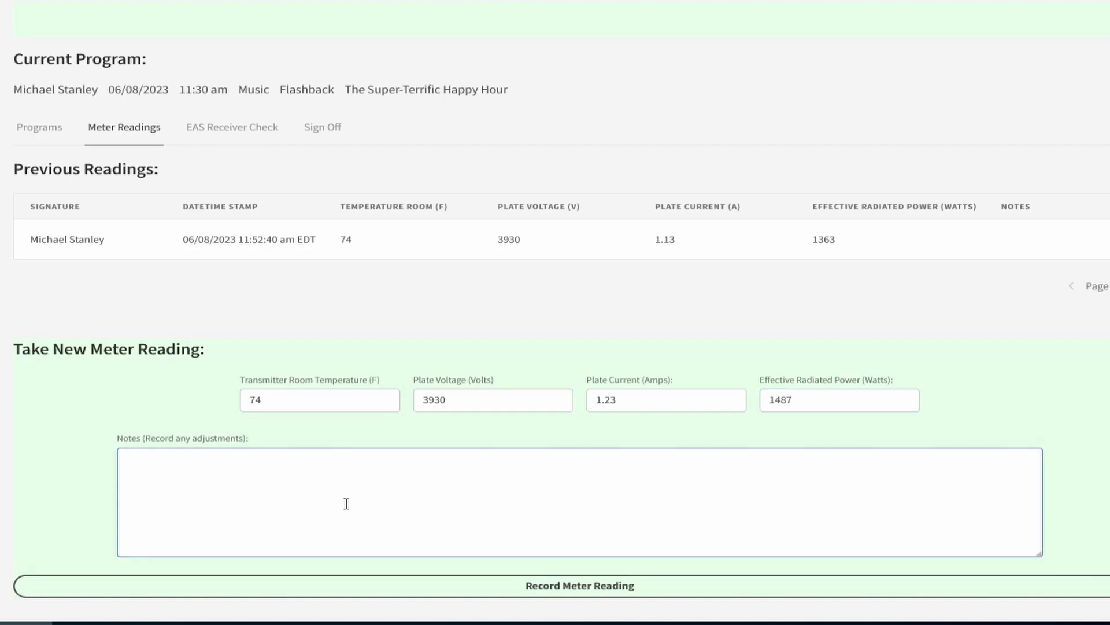
pyautogui.write('Power Too High')
pyautogui.click(351, 581)
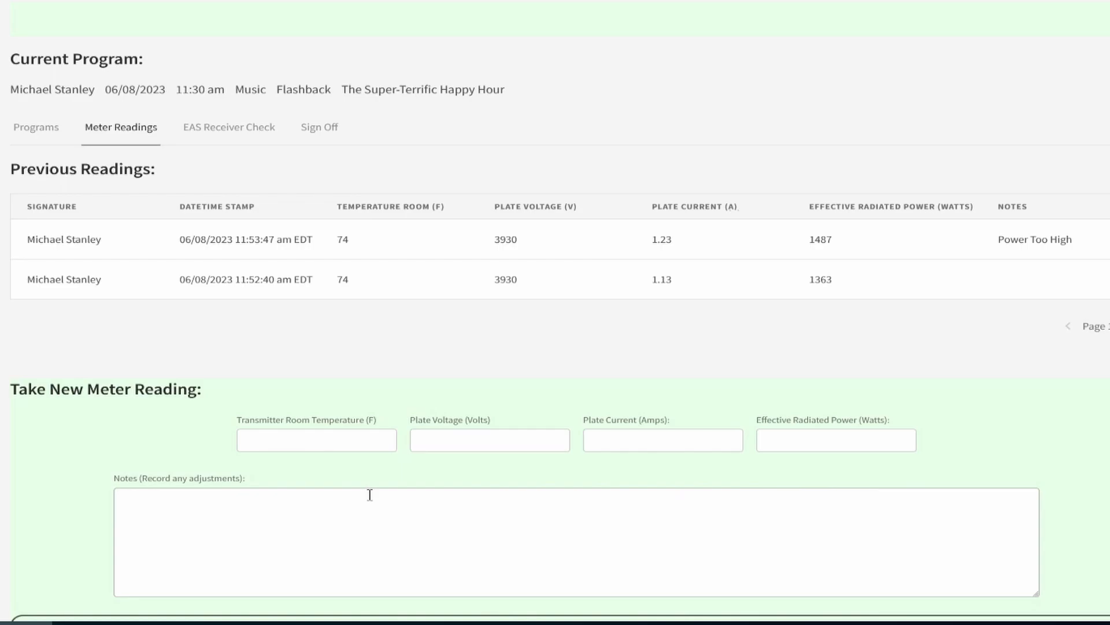
# Fill in a third meter reading with temperature 74 F, plate voltage 3930 volts, plate current 1.16 amps and radiated power 1402 watts.
pyautogui.click(345, 440)
pyautogui.write('74')
pyautogui.press('Tab')
pyautogui.write('3930')
pyautogui.press('Tab')
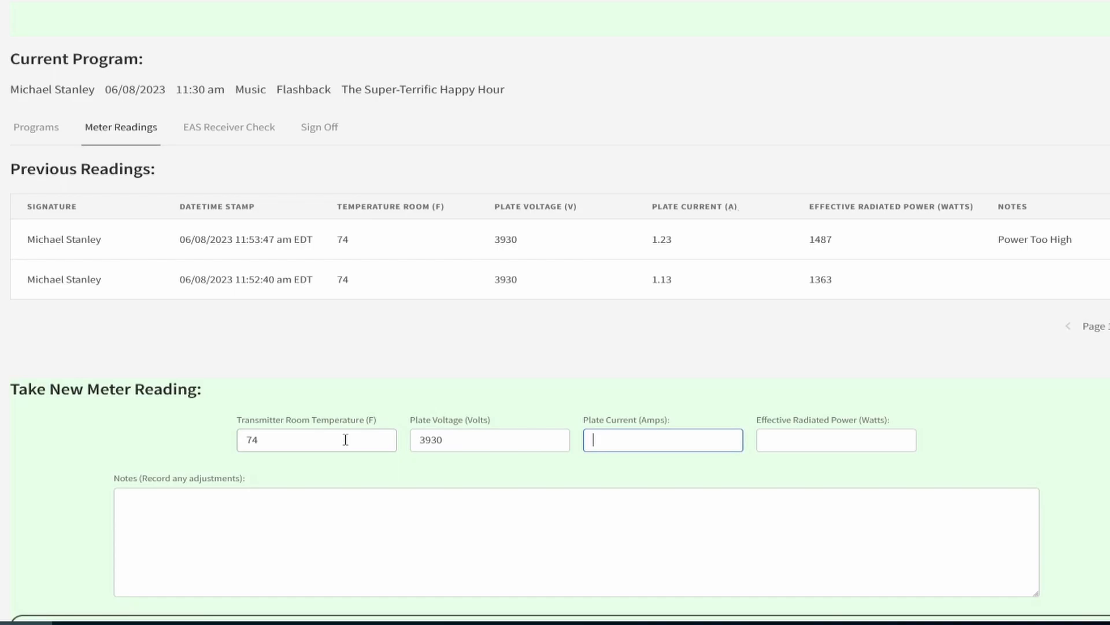
pyautogui.write('1.16')
pyautogui.press('Tab')
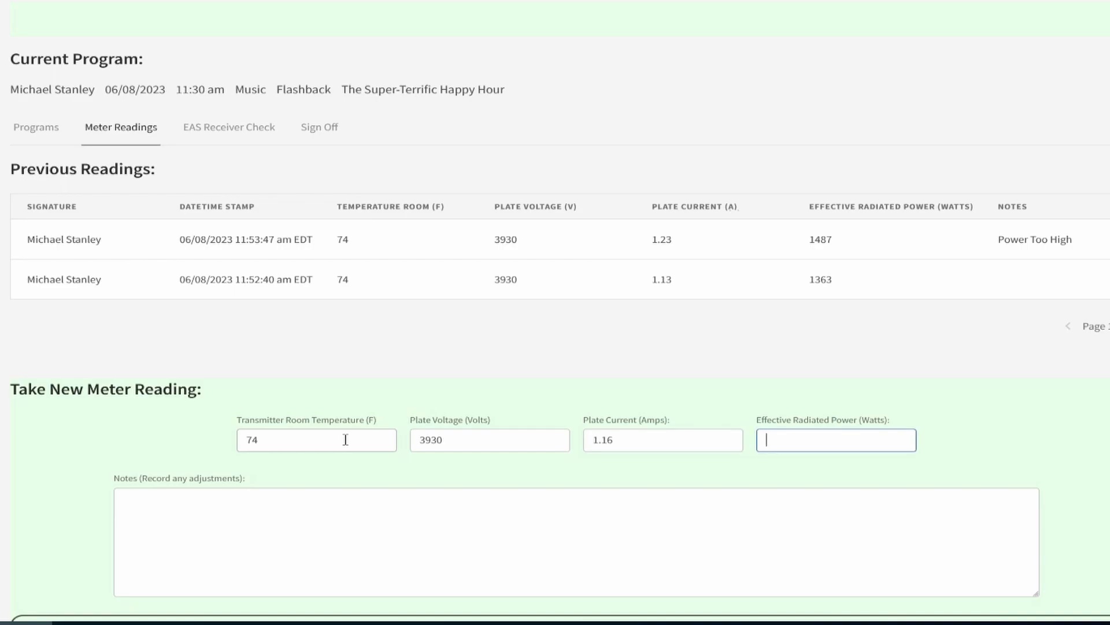
pyautogui.write('1402')
# Add the note "Lowered Power" to the third meter reading and record it.
pyautogui.click(423, 554)
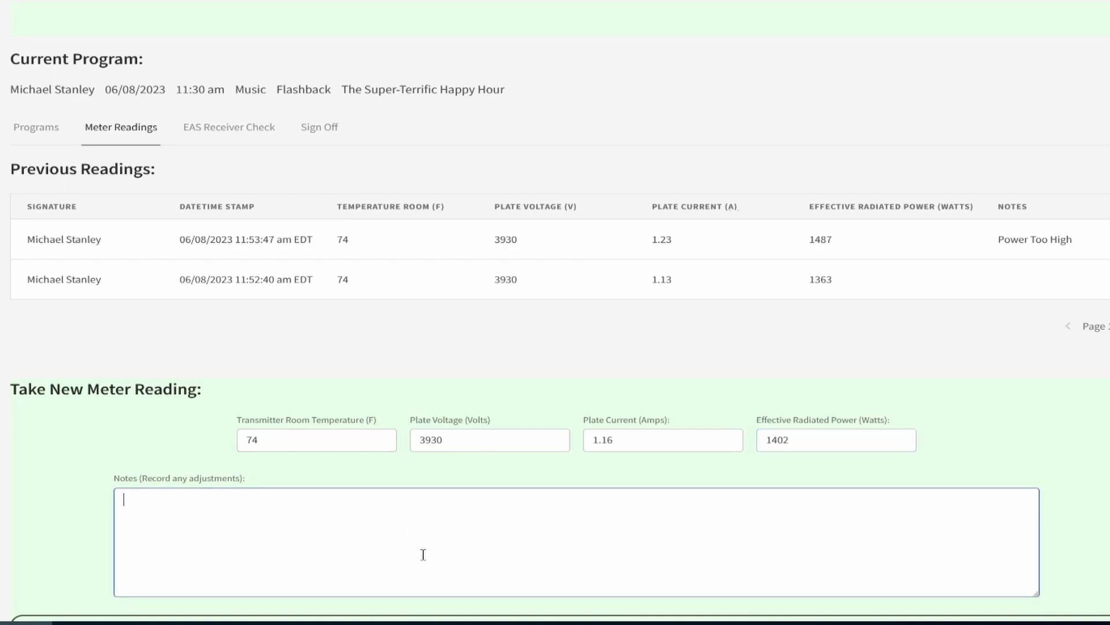
pyautogui.write('Lowered Power')
pyautogui.press('Tab')
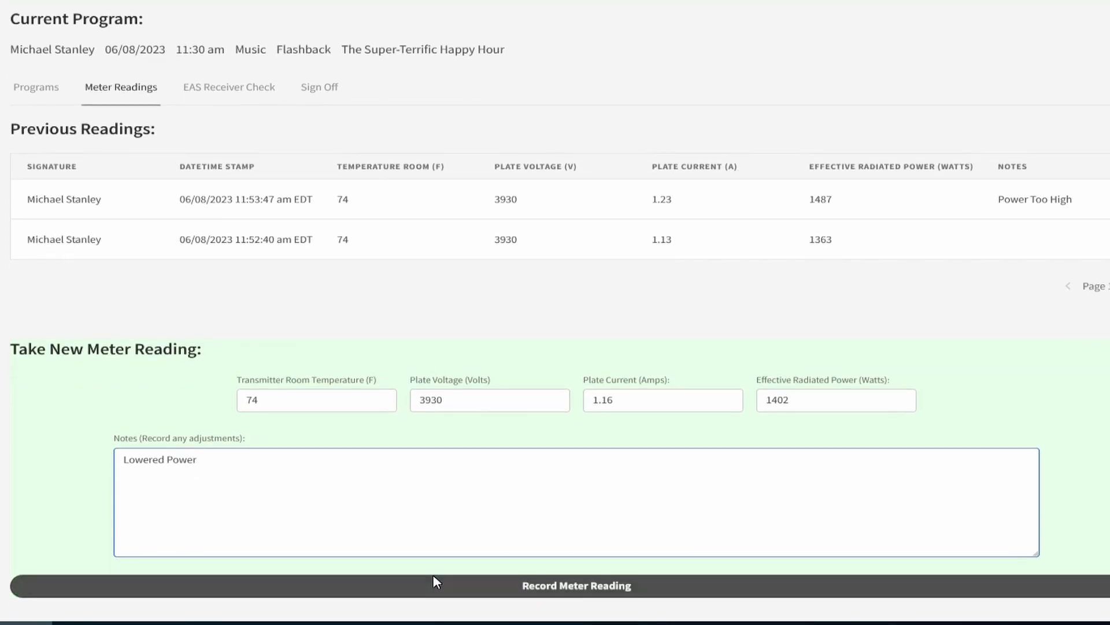
pyautogui.click(435, 586)
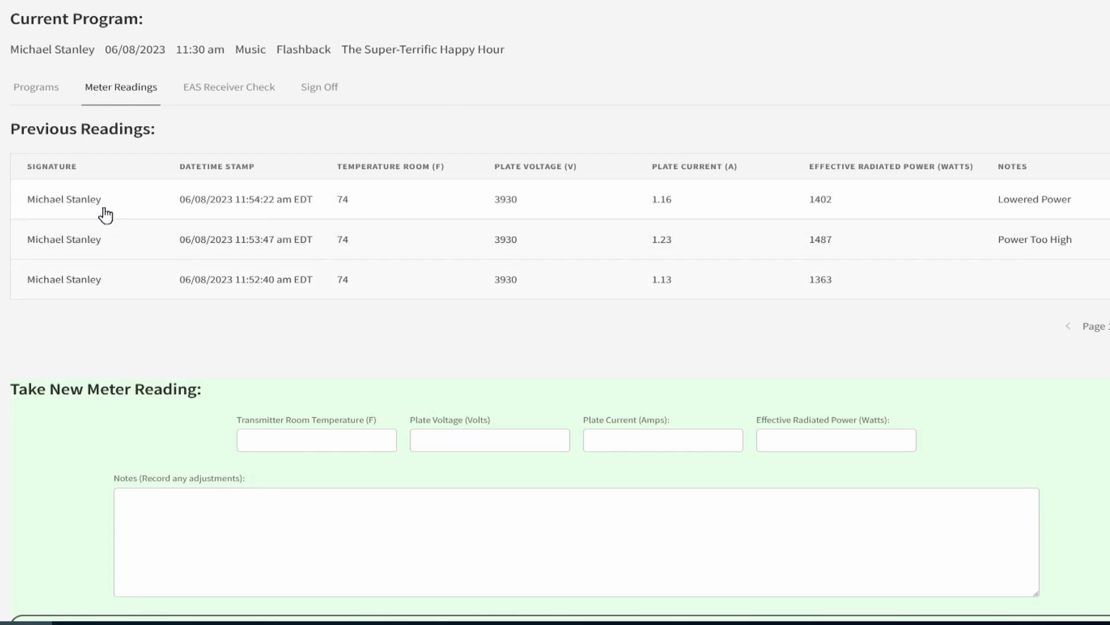
# Log the end of the Flashback program at 11:55 am on 06/08/2023 and refresh the list of program log entries.
pyautogui.click(37, 95)
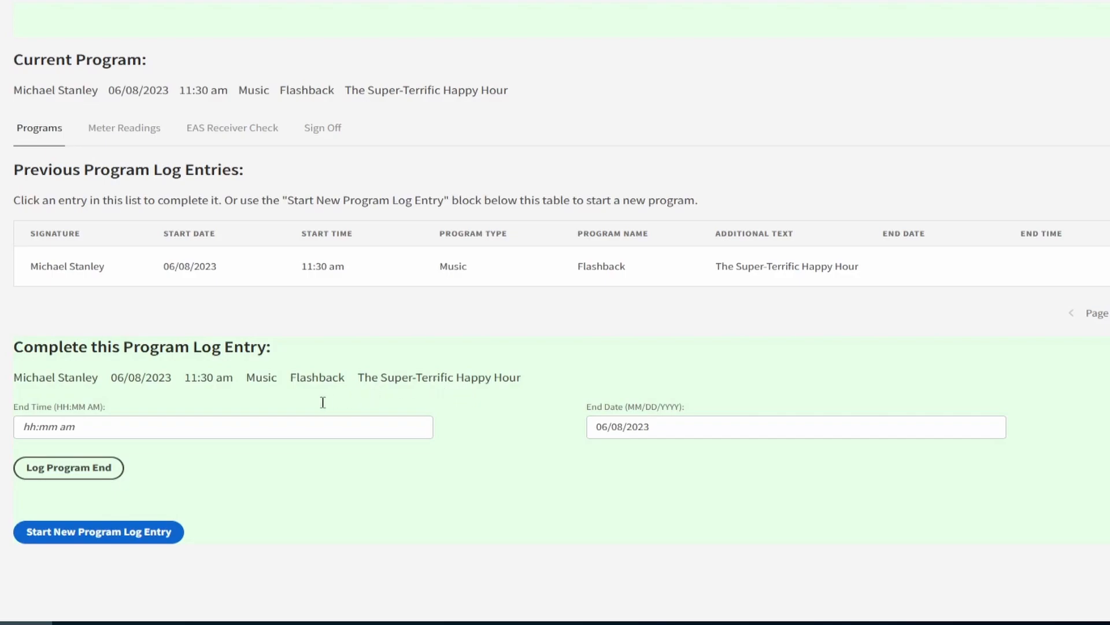
pyautogui.click(311, 426)
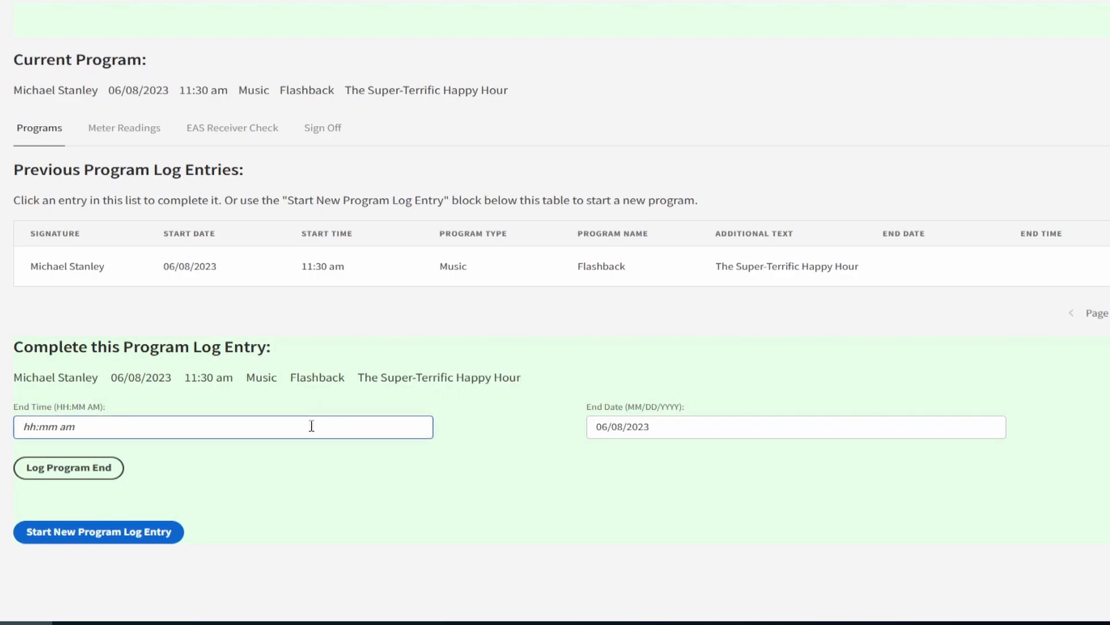
pyautogui.write('11:55 am')
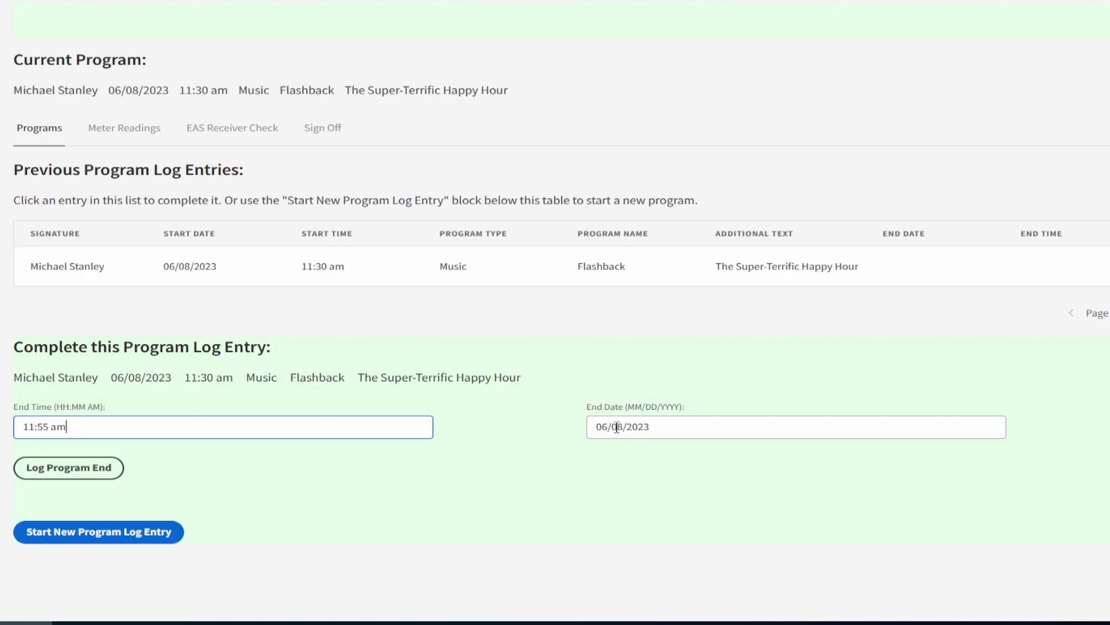
pyautogui.click(82, 474)
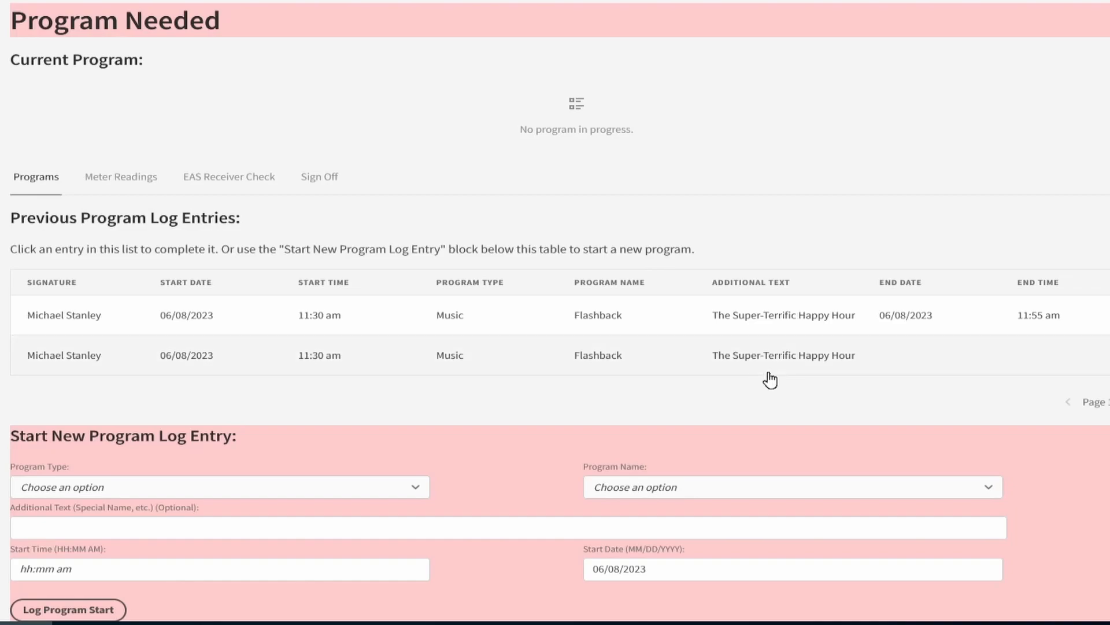
pyautogui.click(118, 181)
pyautogui.click(38, 180)
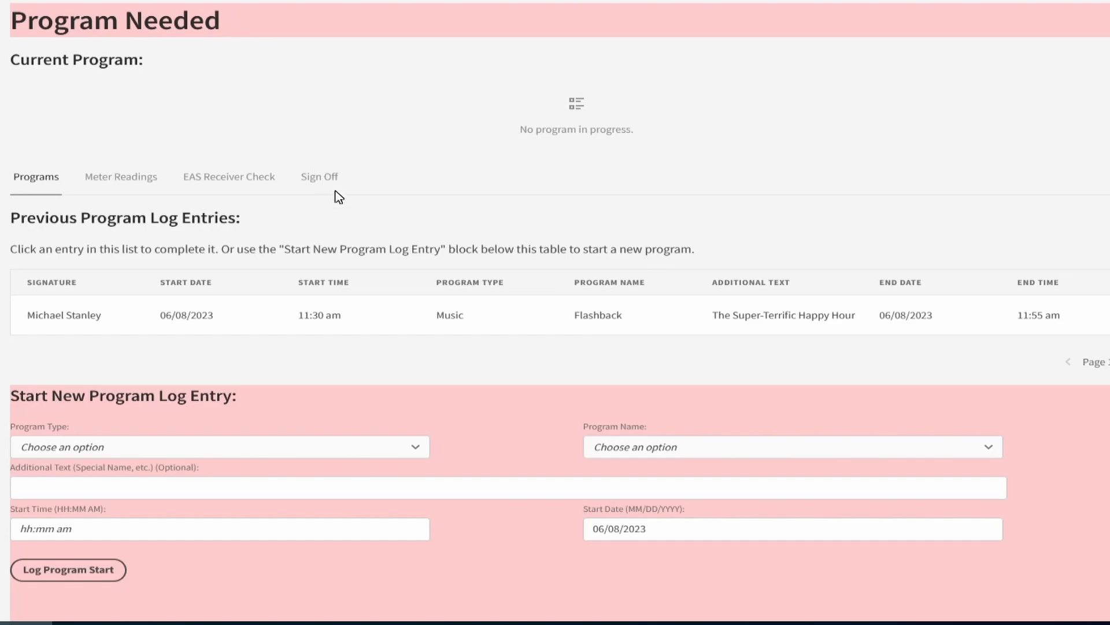
# Sign the operator off with the operator's full name, time off 11:57 am and date 06/08/2023.
pyautogui.click(320, 180)
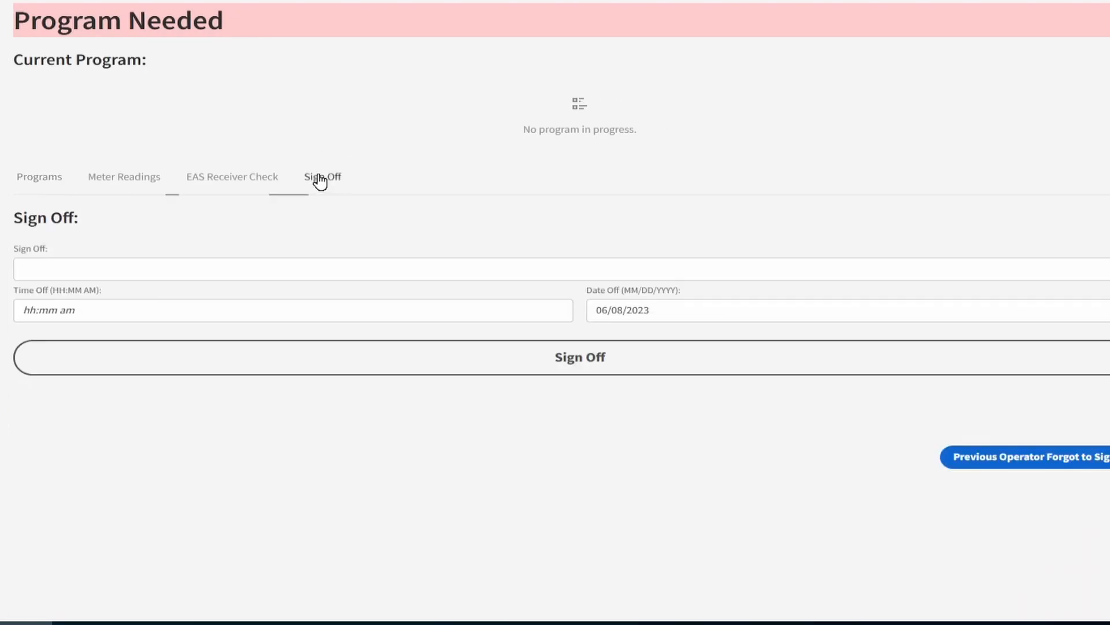
pyautogui.click(254, 268)
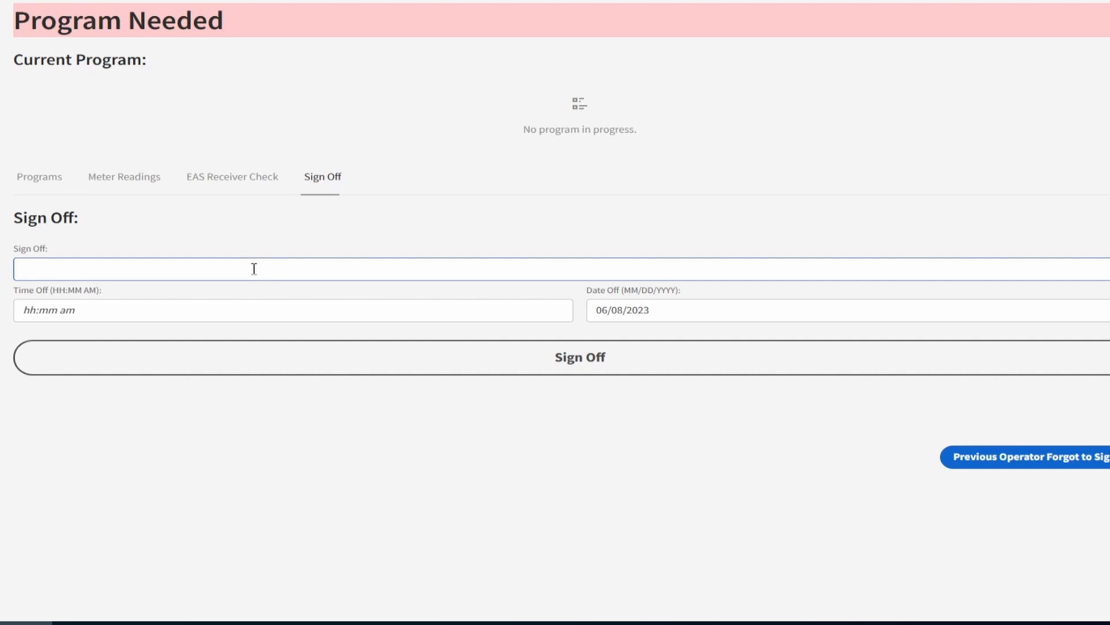
pyautogui.click(232, 315)
pyautogui.write('11')
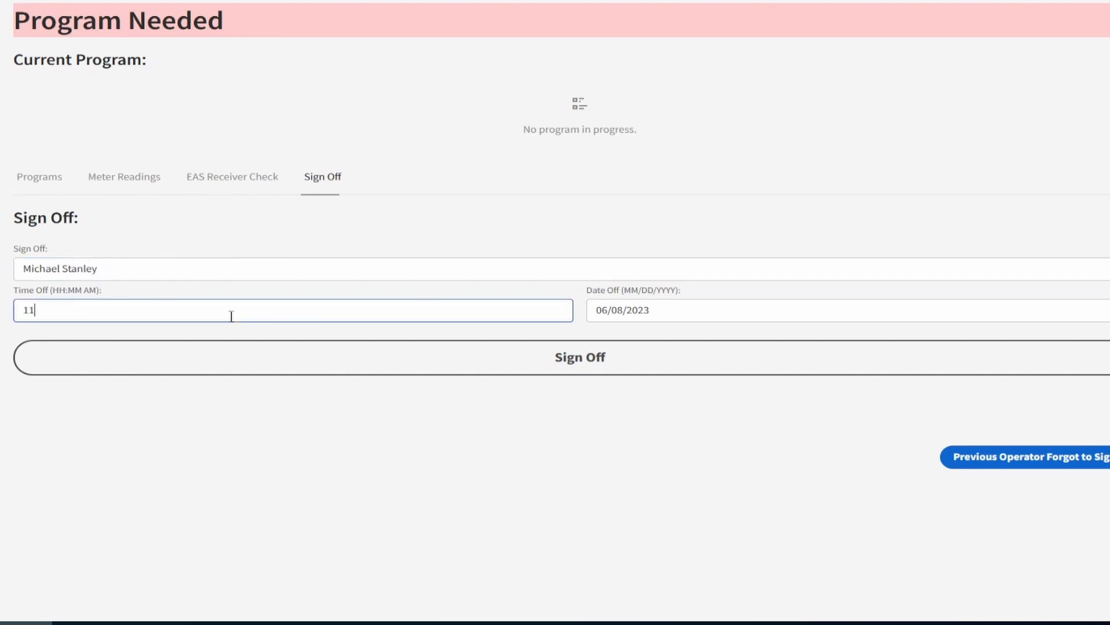
pyautogui.write(':576')
pyautogui.press('BackSpace')
pyautogui.write('am')
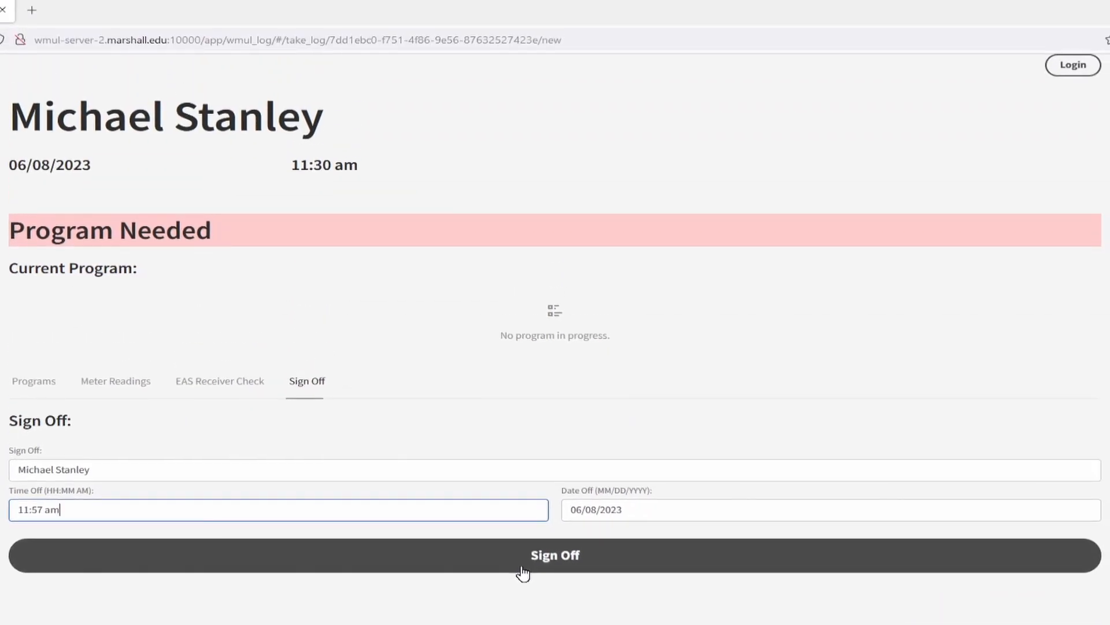
pyautogui.click(545, 369)
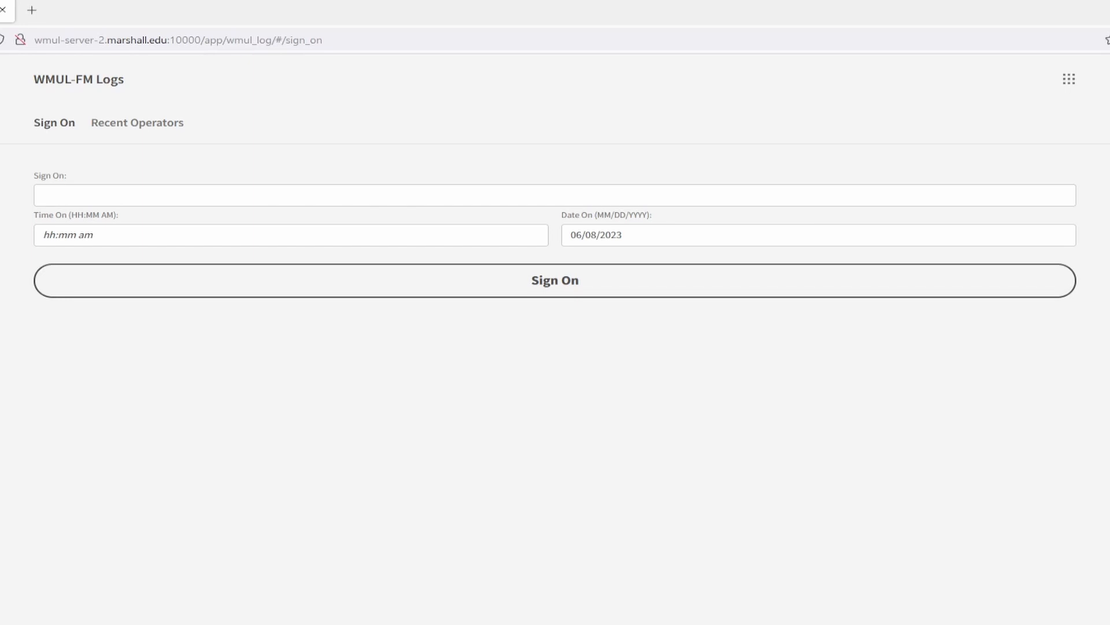
# Resume the log of the recent operator who signed on at 11:00 AM and mark that the previous operator forgot to sign off.
pyautogui.click(152, 122)
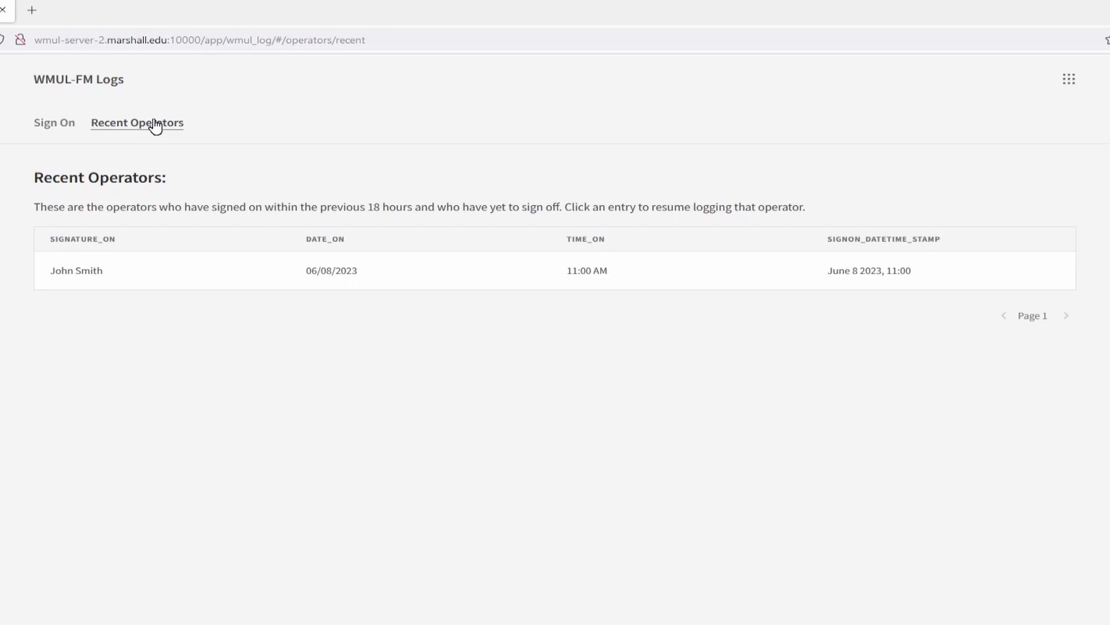
pyautogui.click(94, 270)
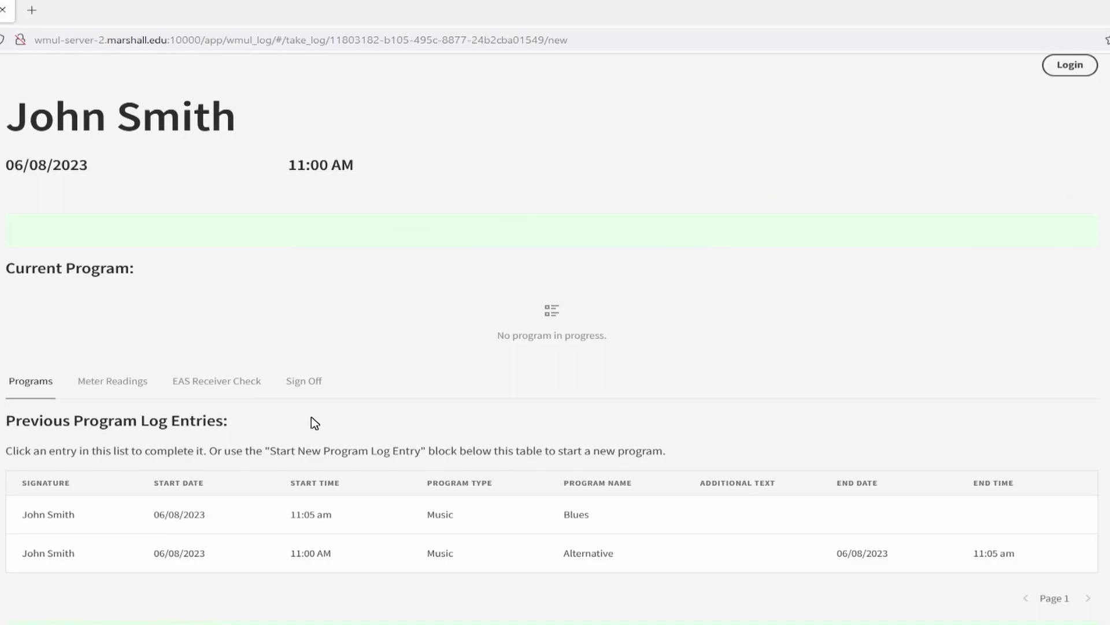
pyautogui.click(417, 528)
pyautogui.click(308, 382)
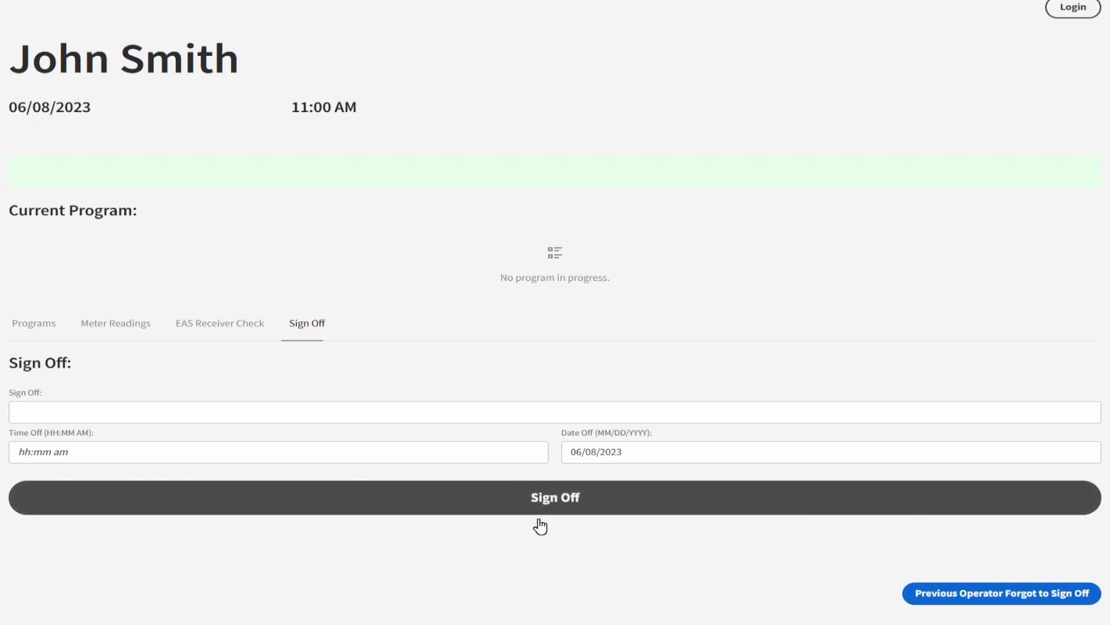
pyautogui.click(955, 602)
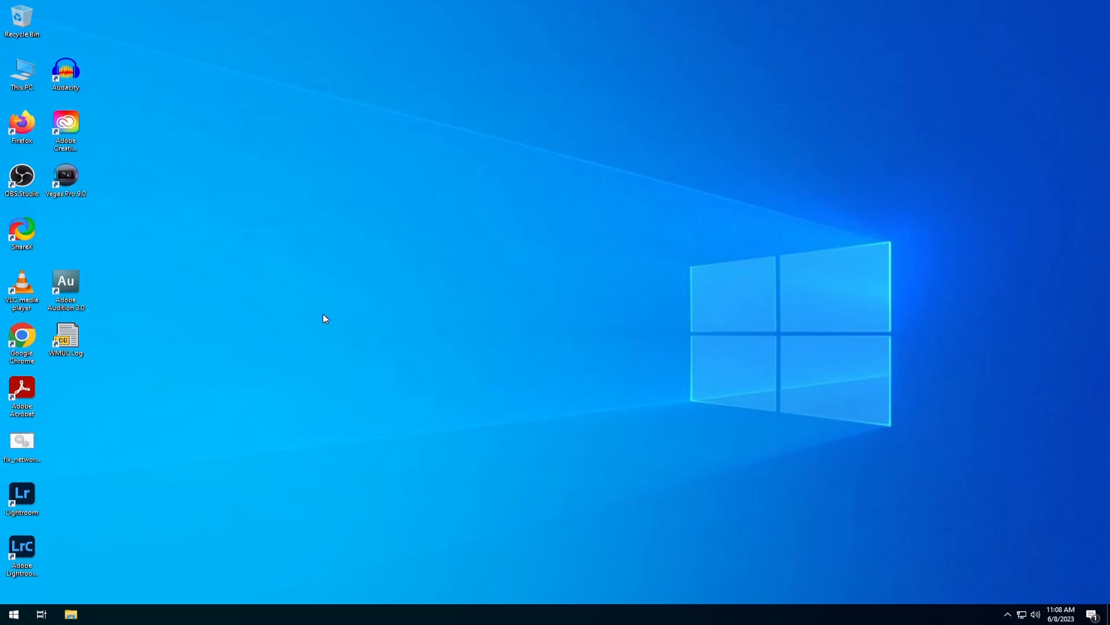
# Launch WMUL Log from the desktop and resume the log of the recent operator who signed on at 11:00 AM.
pyautogui.doubleClick(74, 347)
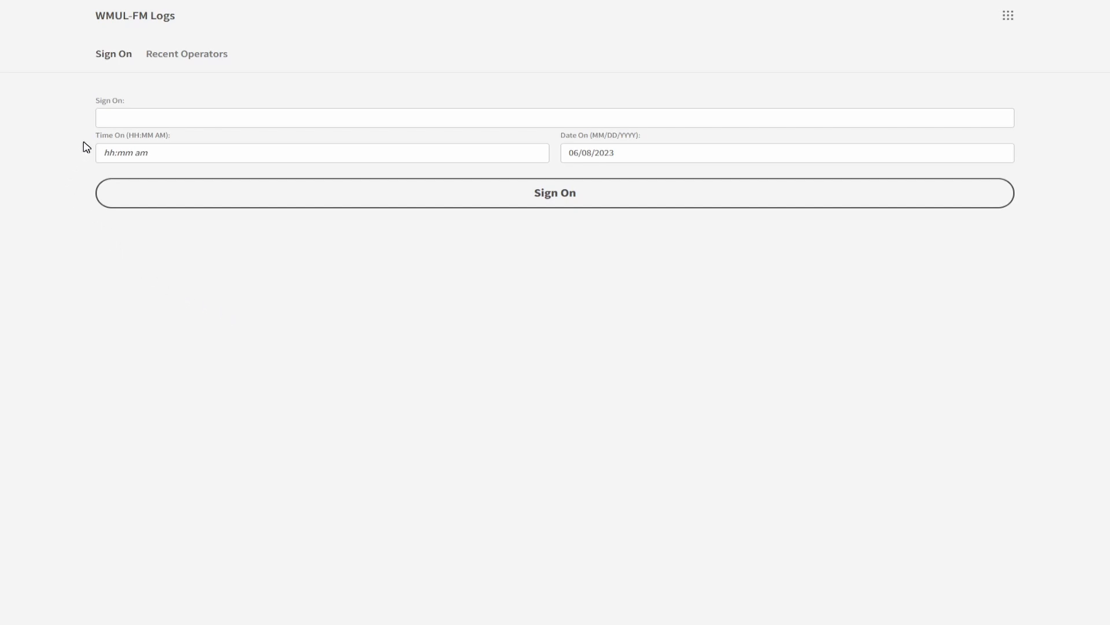
pyautogui.click(185, 59)
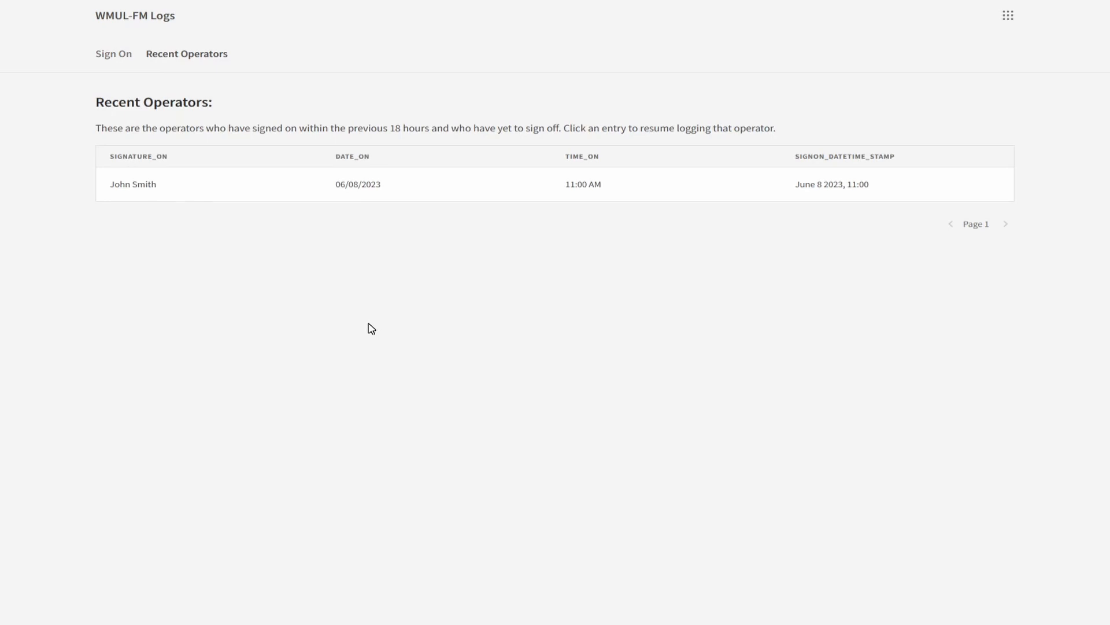
pyautogui.click(148, 189)
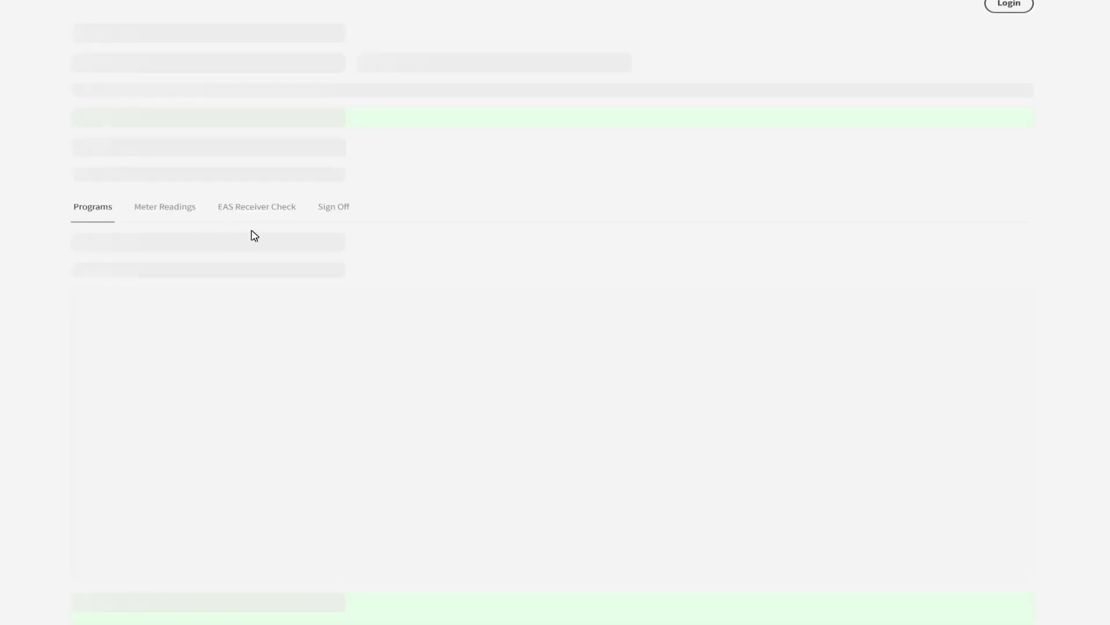